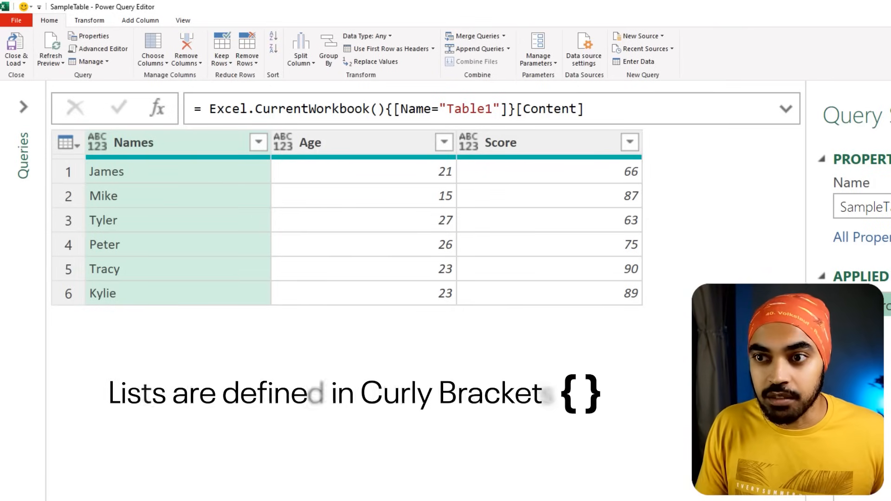
Add a custom query step that returns the list {1,2,3}, and delete that step.
click(130, 105)
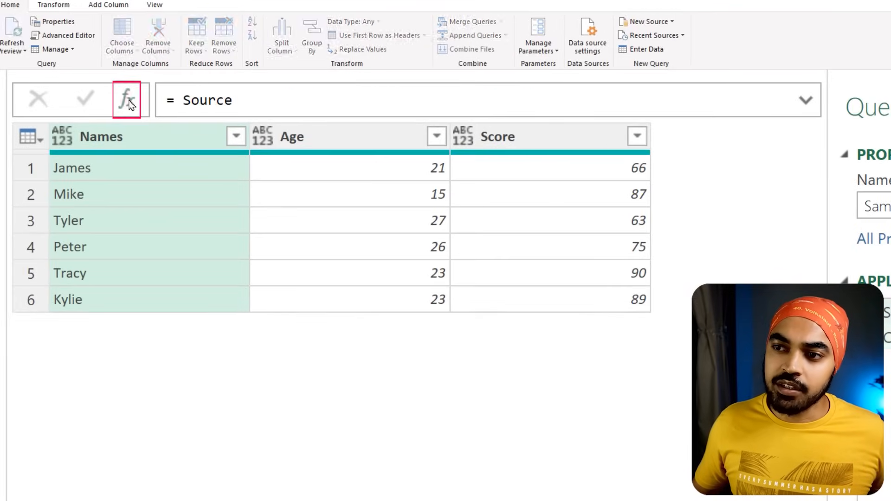
click(186, 100)
double_click(216, 101)
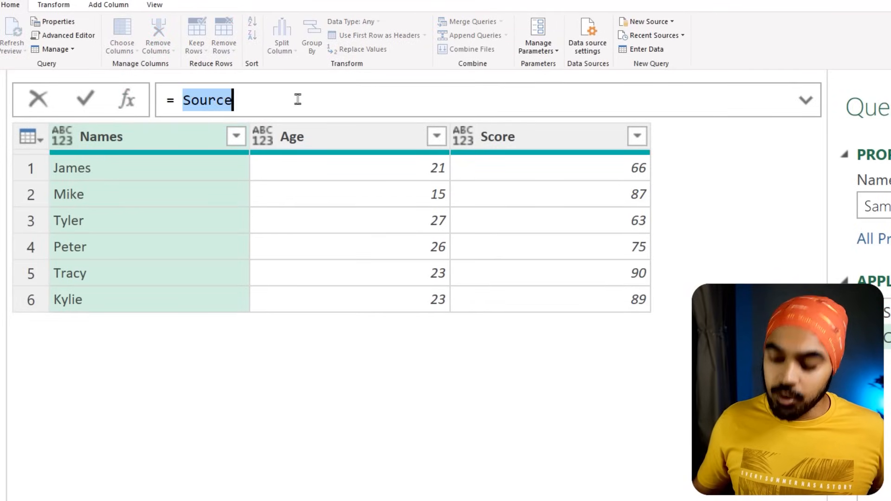
text({)
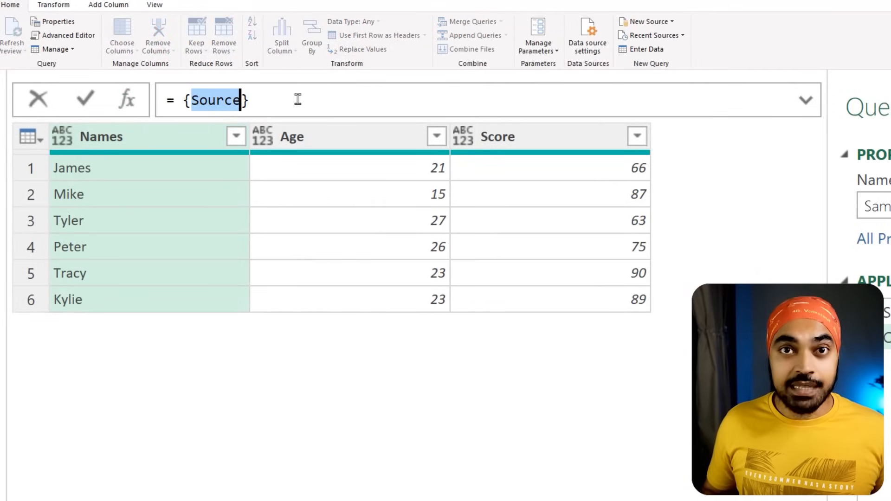
text(1,2,3)
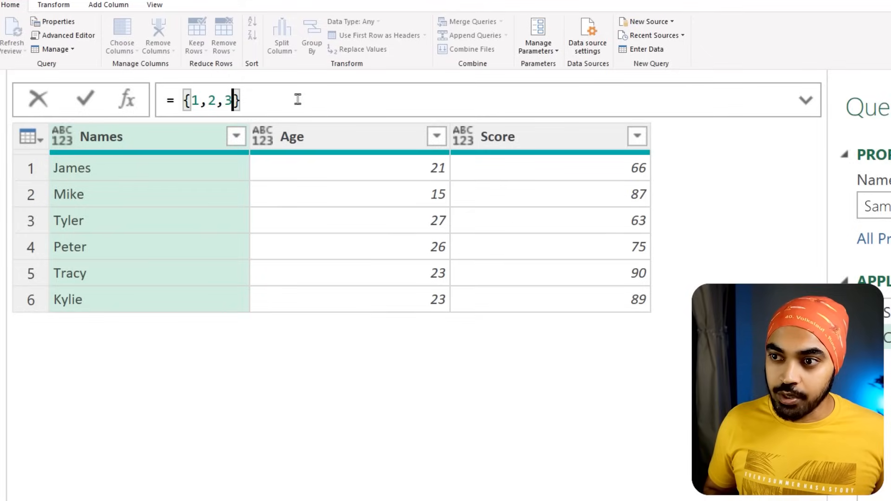
key(Return)
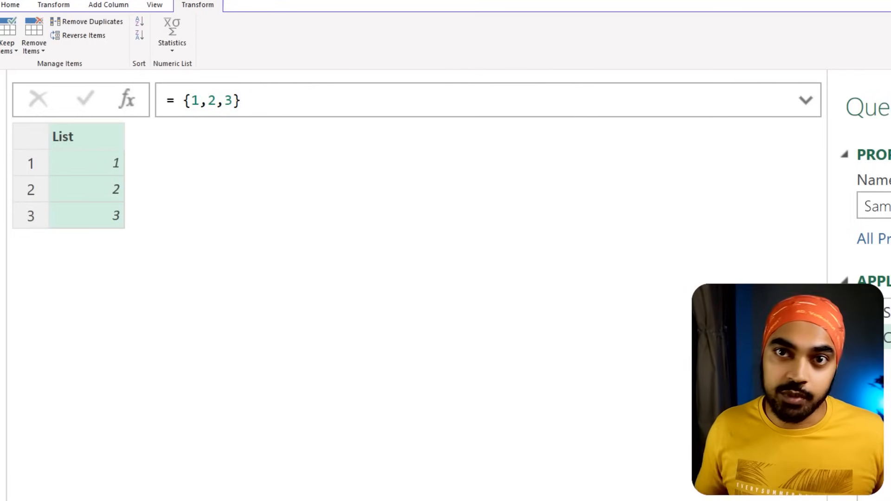
click(869, 336)
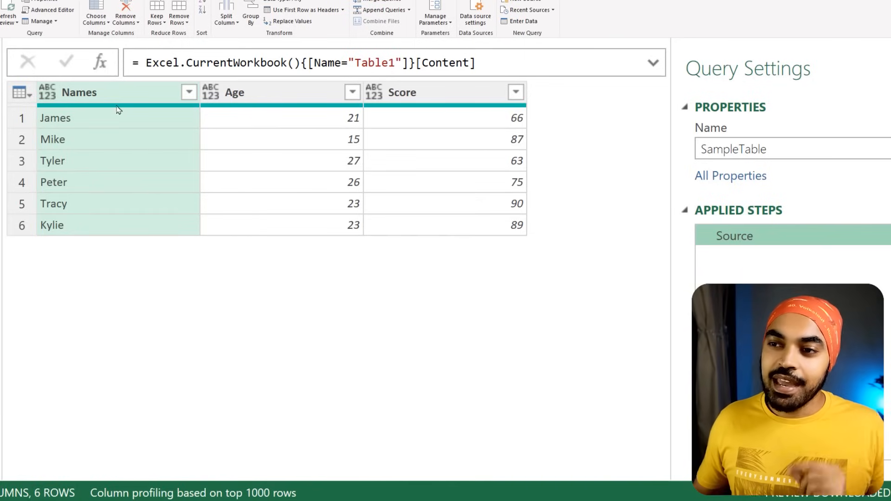
Insert a new custom step that references Source.
click(101, 64)
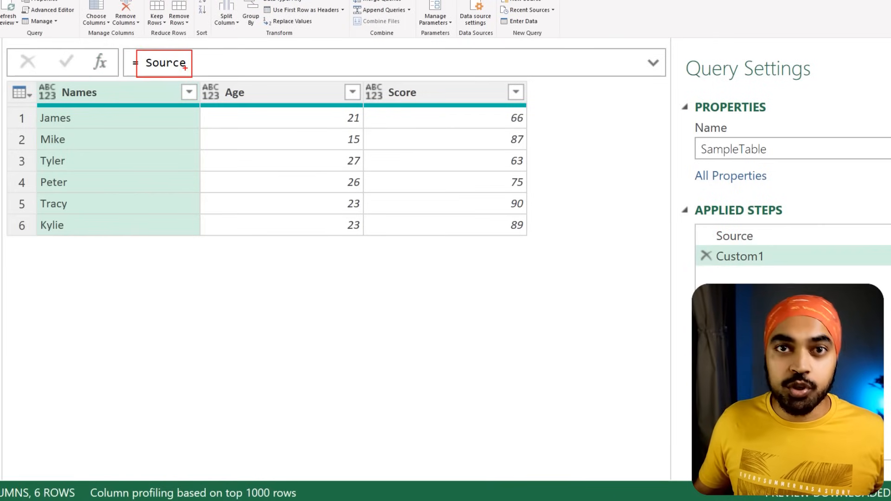
mouse_move(186, 65)
mouse_down()
mouse_move(263, 106)
mouse_move(555, 222)
mouse_move(708, 236)
mouse_move(702, 231)
mouse_up()
mouse_move(168, 254)
mouse_down()
mouse_move(169, 278)
mouse_move(158, 265)
mouse_up()
drag(169, 254, 180, 265)
key(Escape)
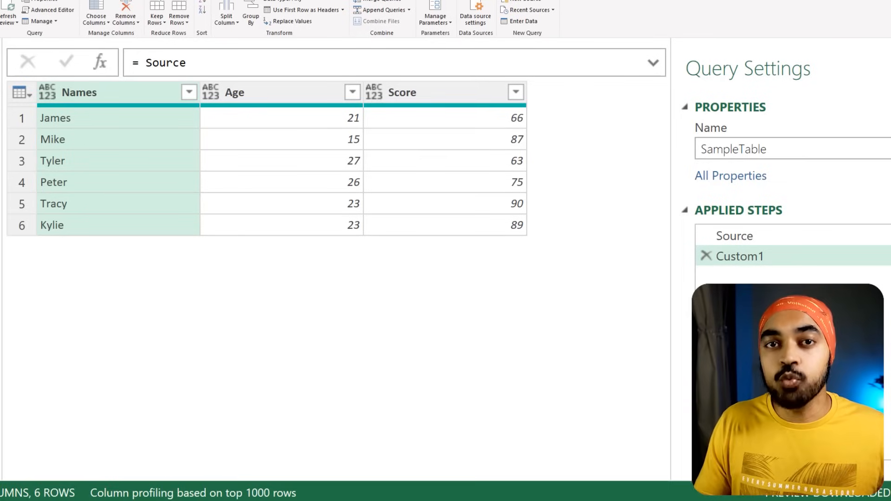
Extract the Names column as a list with the formula = Source[Names], and delete that step.
click(202, 65)
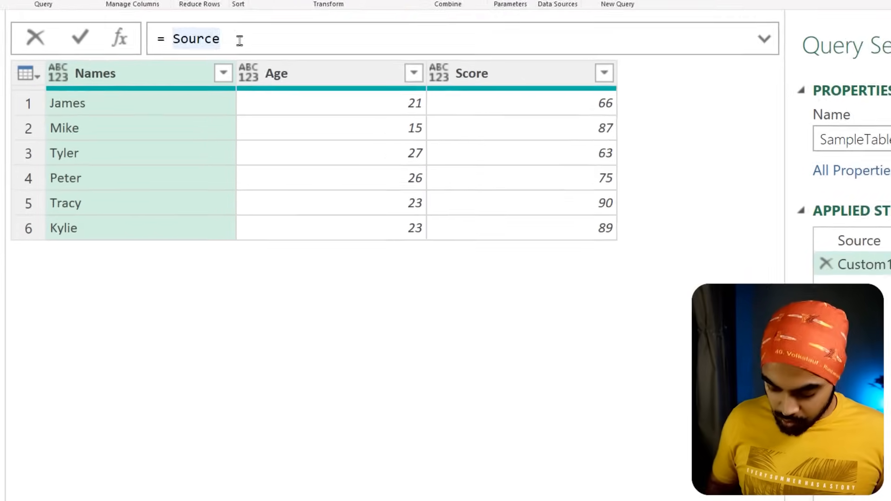
text([Name)
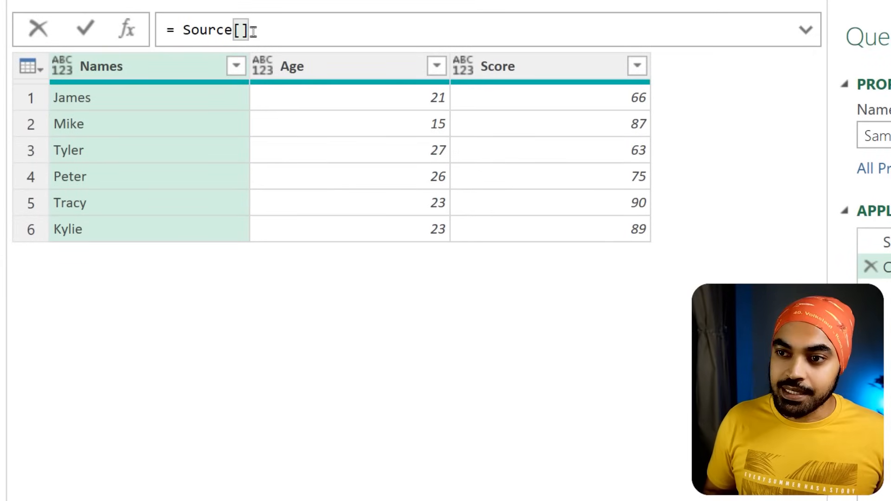
text(s)
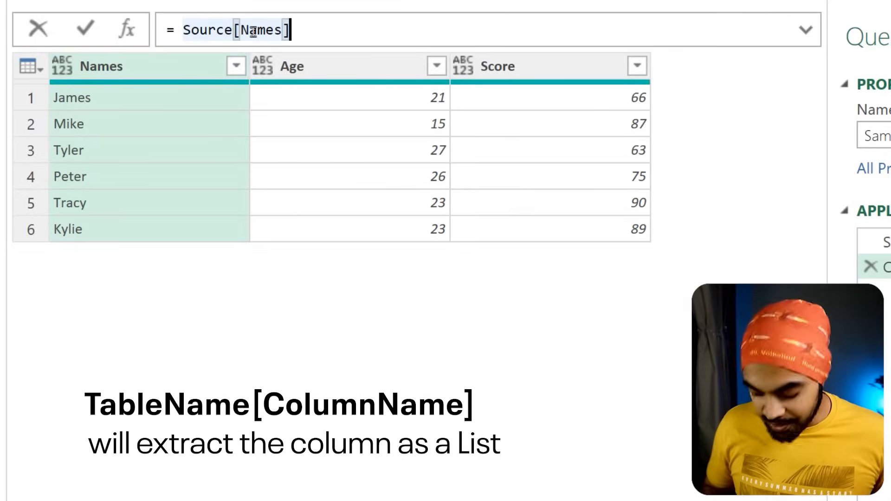
key(Return)
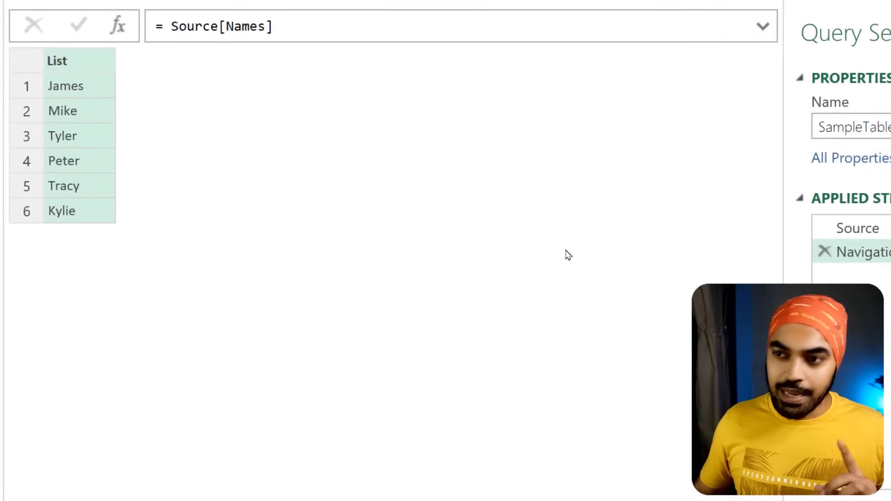
click(871, 267)
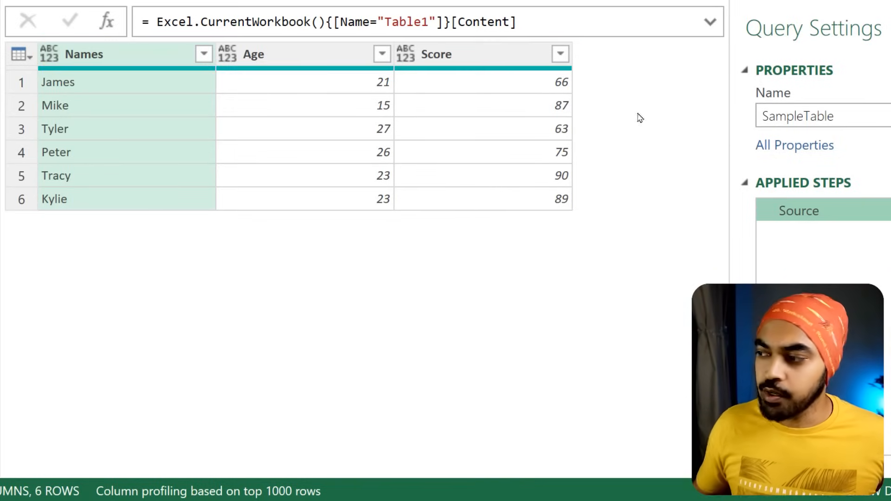
Add a custom step that lists the table's column headers with the formula = Table.ColumnNames(Source).
click(112, 24)
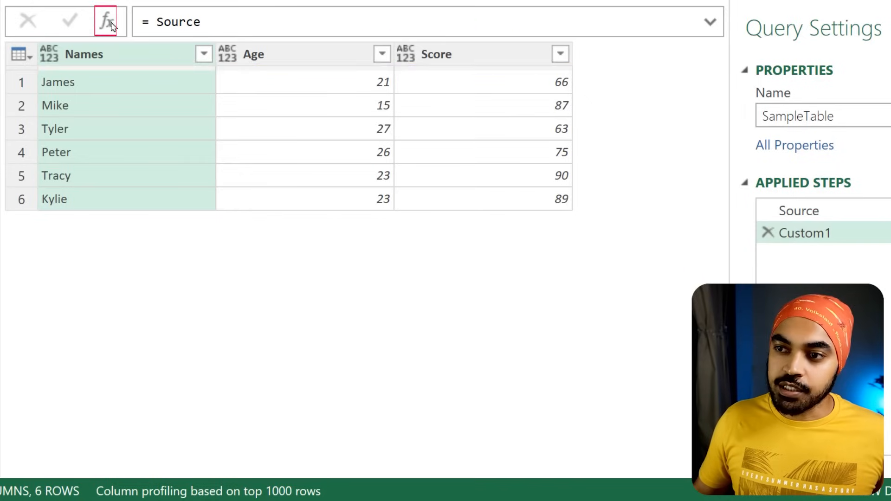
click(157, 22)
text(Table.C)
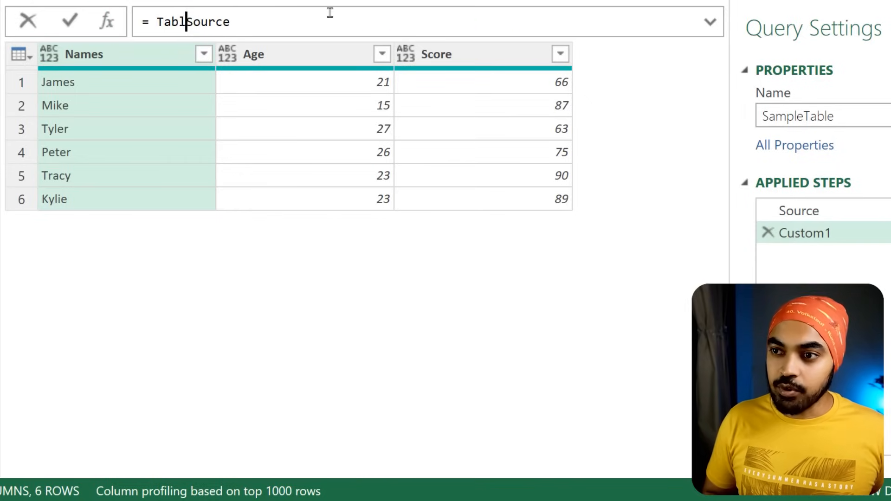
text(olumnNames)
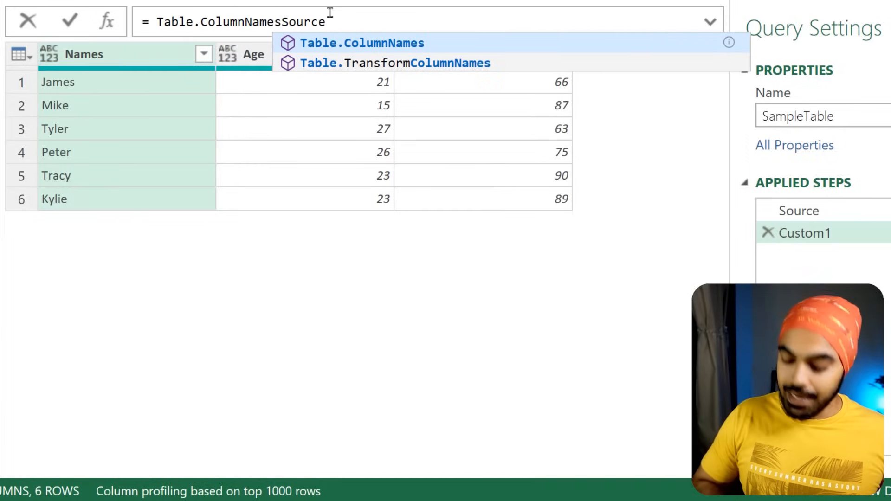
text(()
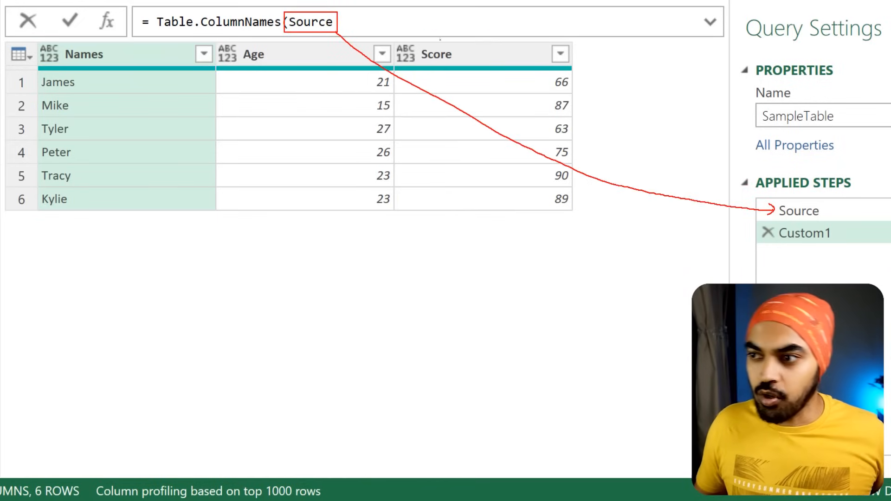
click(346, 20)
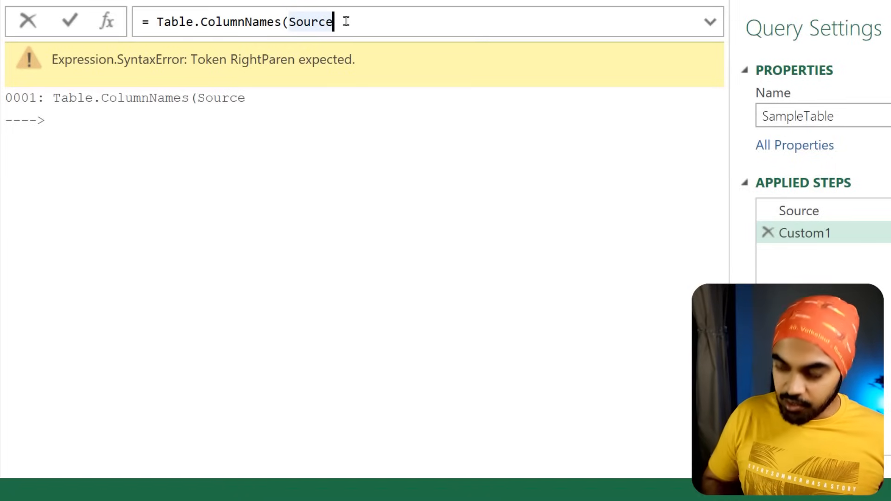
text())
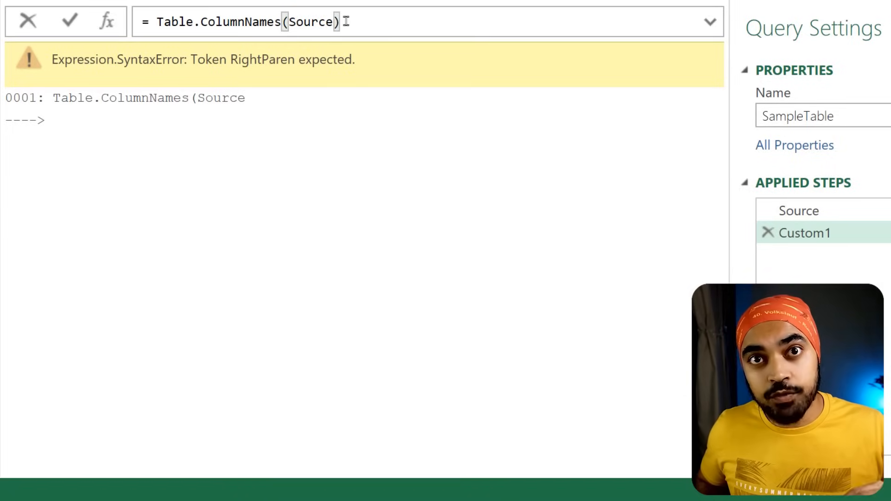
key(Return)
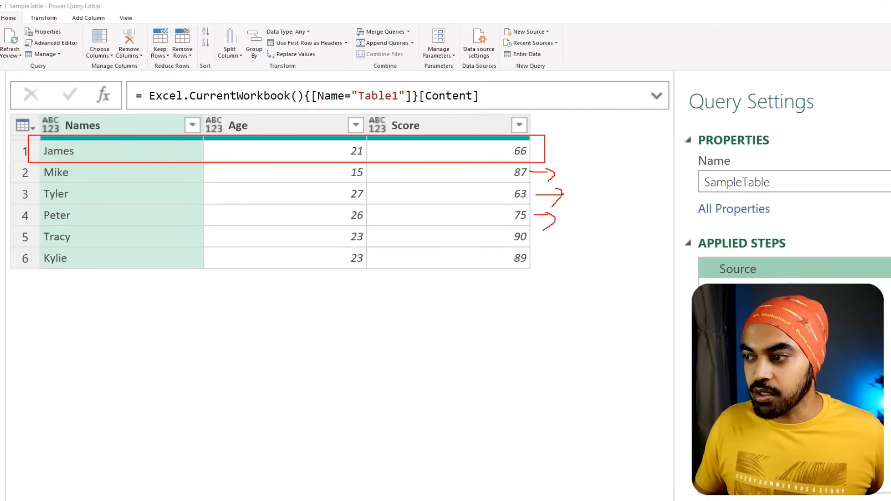
drag(543, 230, 538, 233)
drag(527, 241, 546, 241)
mouse_move(539, 236)
mouse_down()
mouse_move(553, 242)
mouse_move(538, 258)
mouse_up()
mouse_move(527, 267)
mouse_down()
mouse_move(548, 264)
mouse_move(551, 273)
mouse_up()
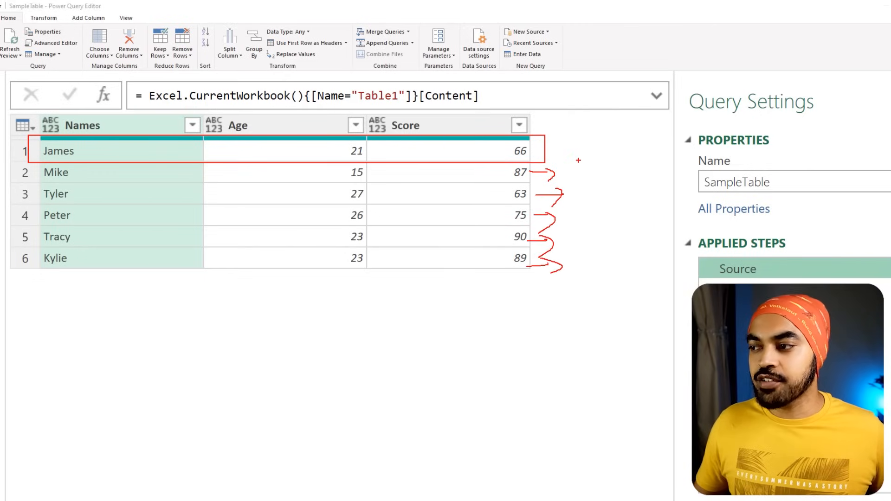
mouse_move(558, 127)
mouse_down()
mouse_move(587, 204)
mouse_move(579, 268)
mouse_up()
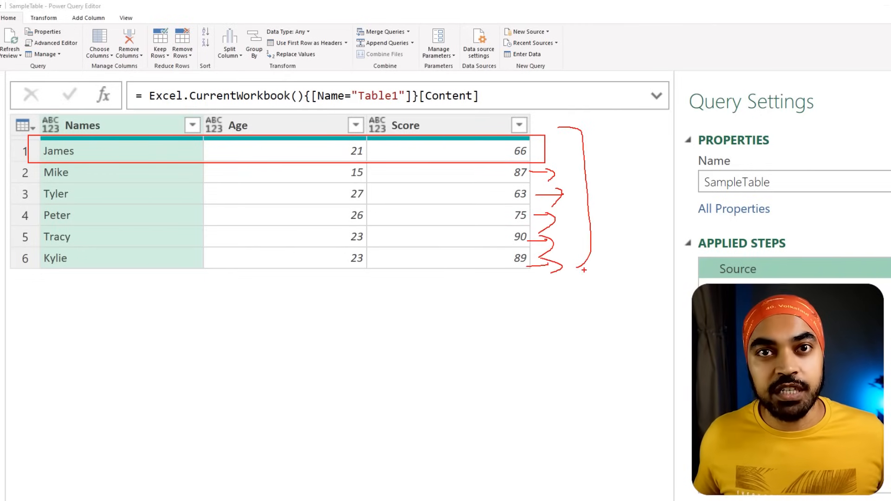
key(Escape)
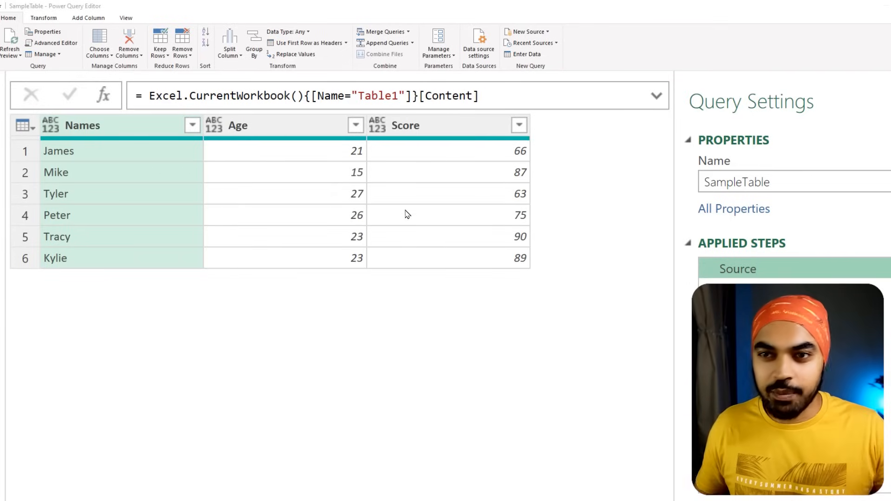
mouse_move(12, 139)
mouse_down()
mouse_move(161, 163)
mouse_move(541, 163)
mouse_up()
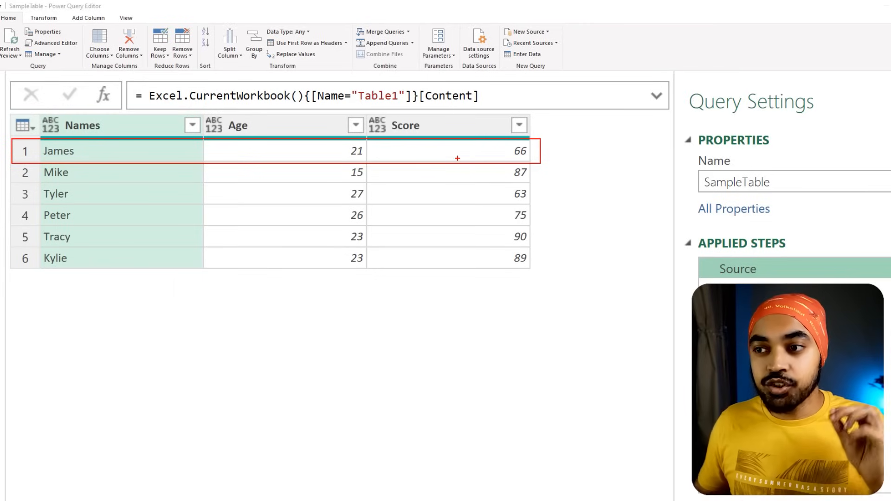
drag(98, 149, 122, 146)
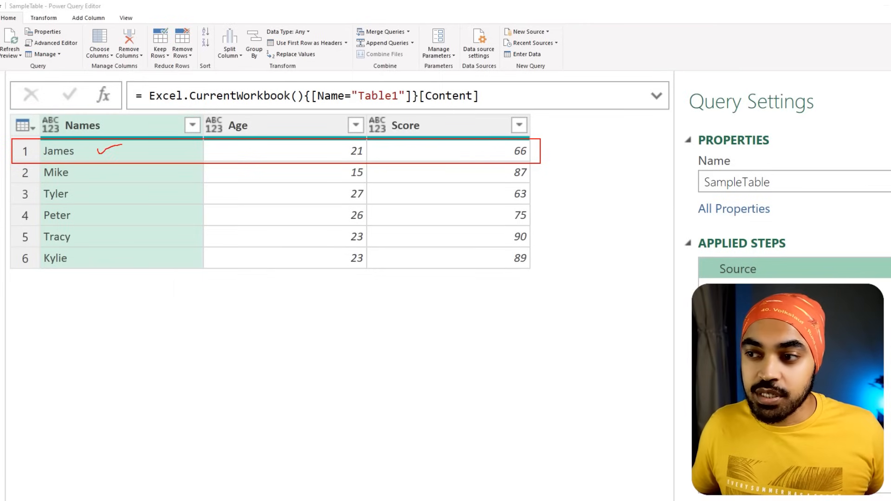
drag(317, 148, 333, 146)
drag(484, 148, 511, 141)
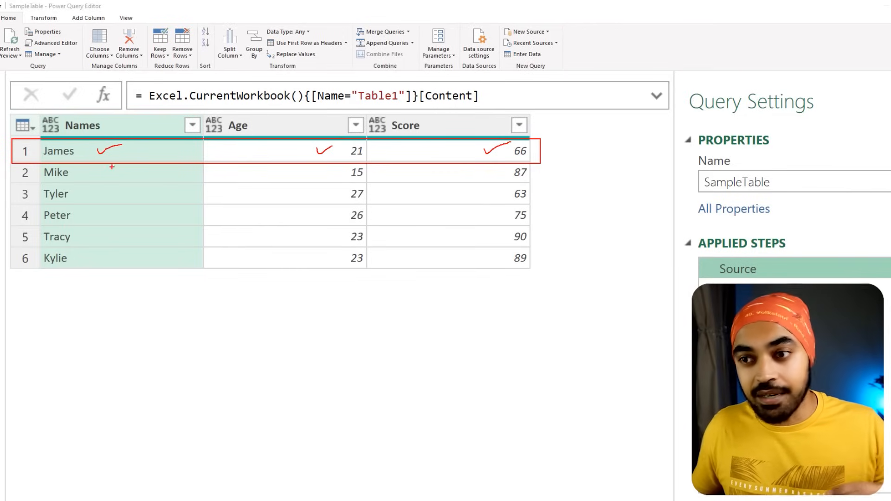
mouse_move(109, 124)
mouse_down()
mouse_move(124, 120)
mouse_move(140, 146)
mouse_up()
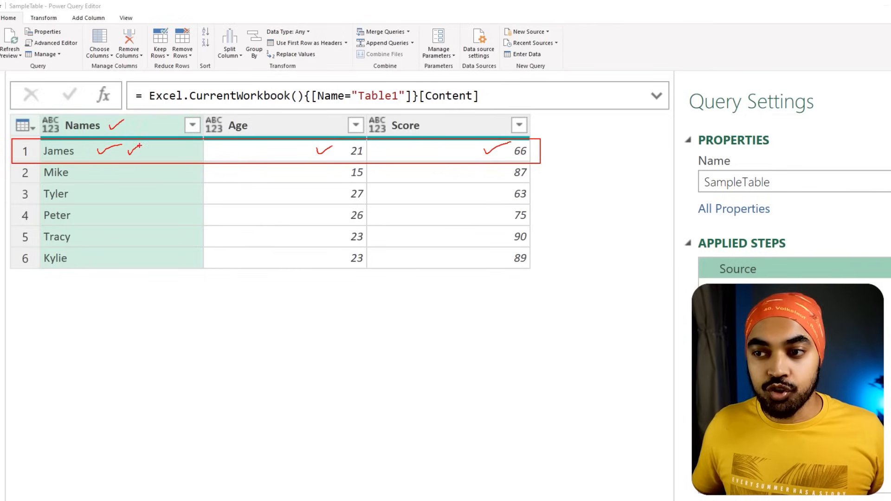
mouse_move(277, 126)
mouse_down()
mouse_move(291, 124)
mouse_move(296, 144)
mouse_up()
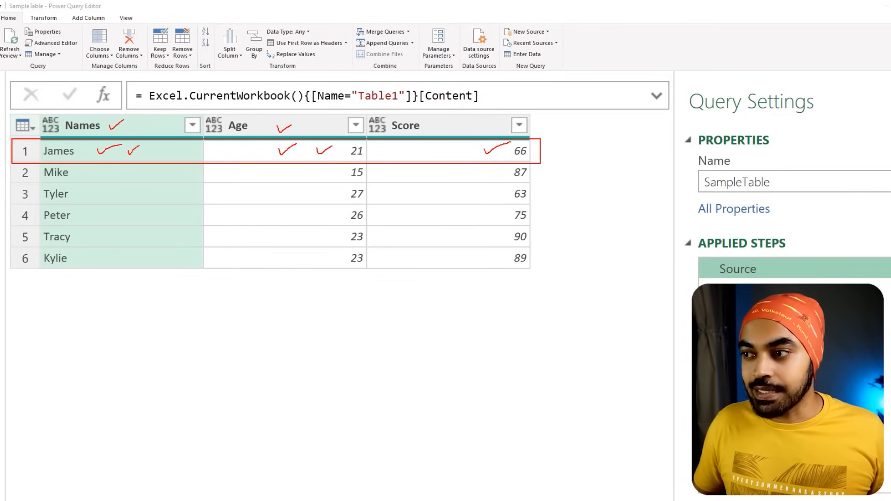
drag(433, 125, 454, 121)
drag(436, 150, 452, 144)
key(Escape)
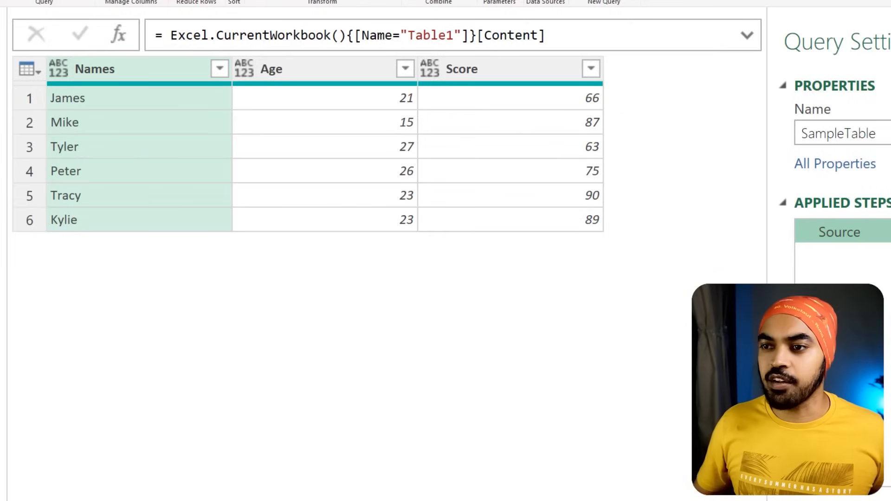
Insert a custom step and enter the formula = Source{2} to reference a single row of the table.
click(120, 36)
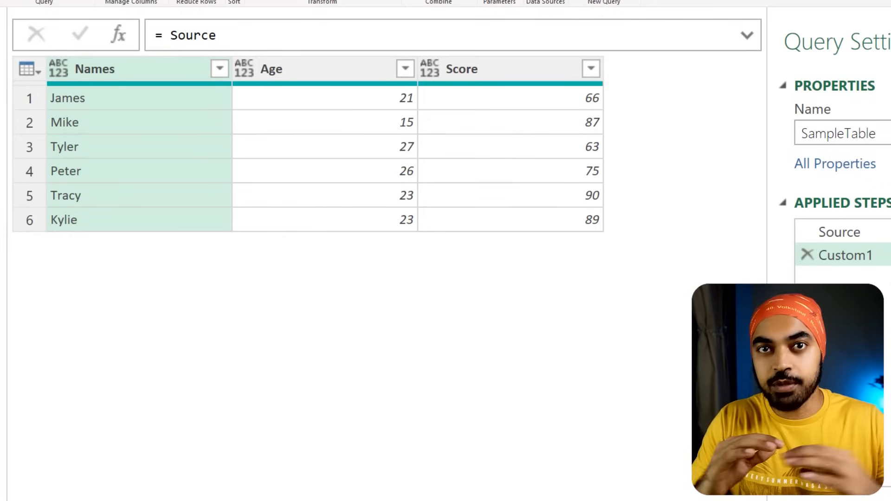
click(277, 37)
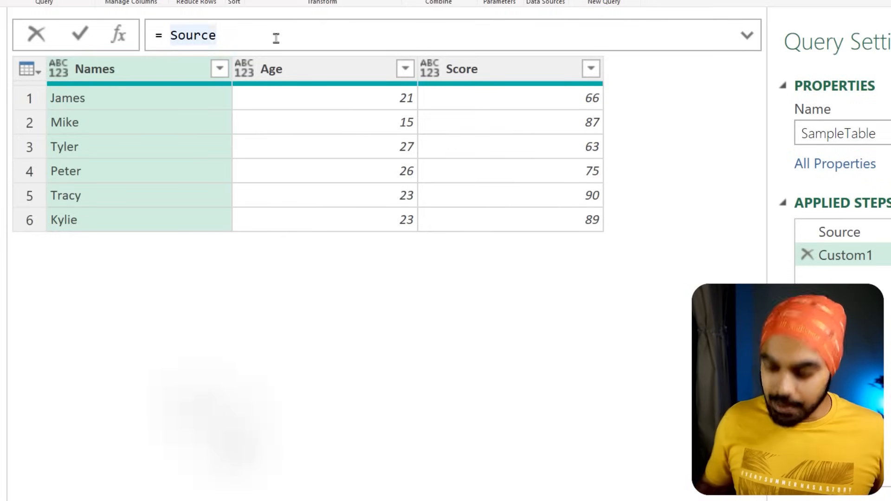
text({2)
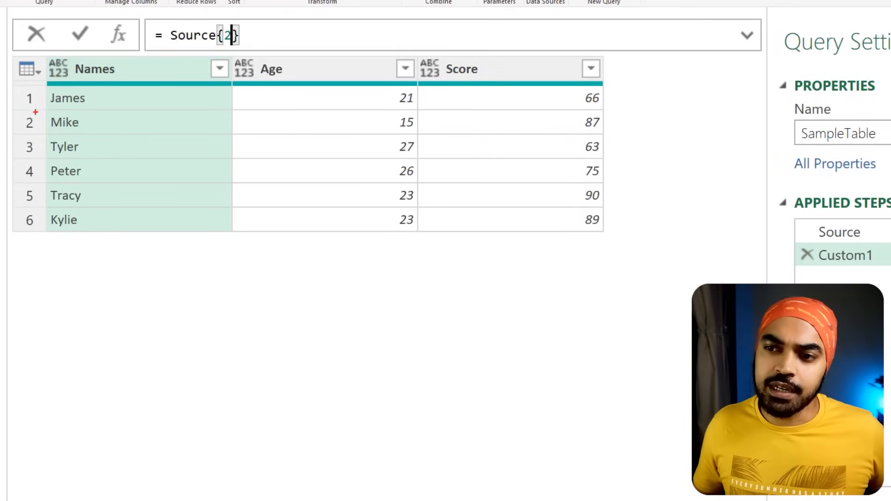
mouse_move(19, 110)
mouse_down()
mouse_move(346, 134)
mouse_move(601, 139)
mouse_up()
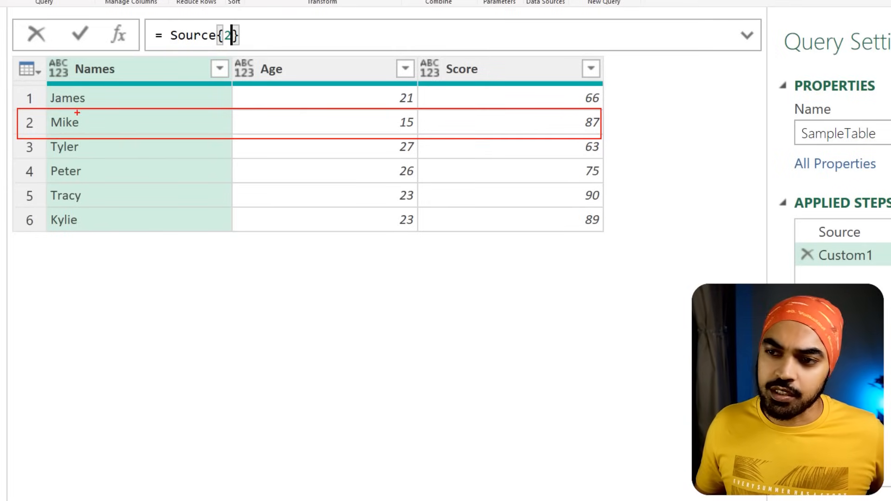
drag(35, 117, 46, 111)
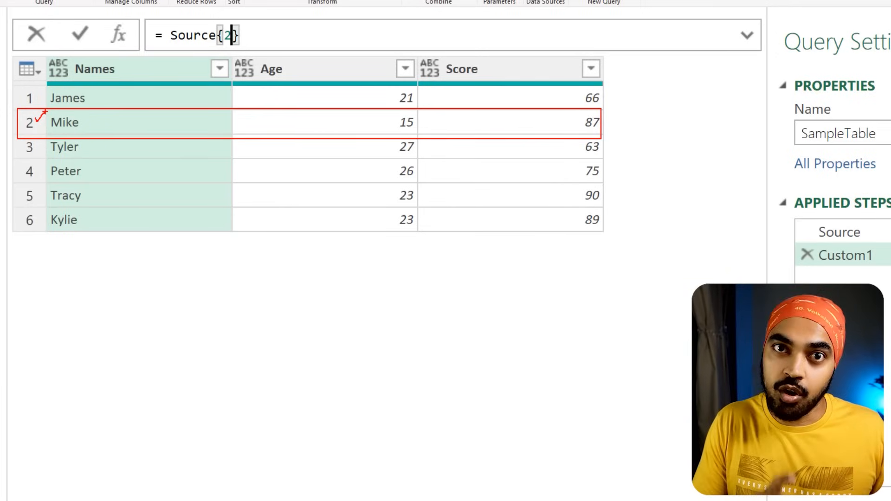
drag(106, 91, 114, 148)
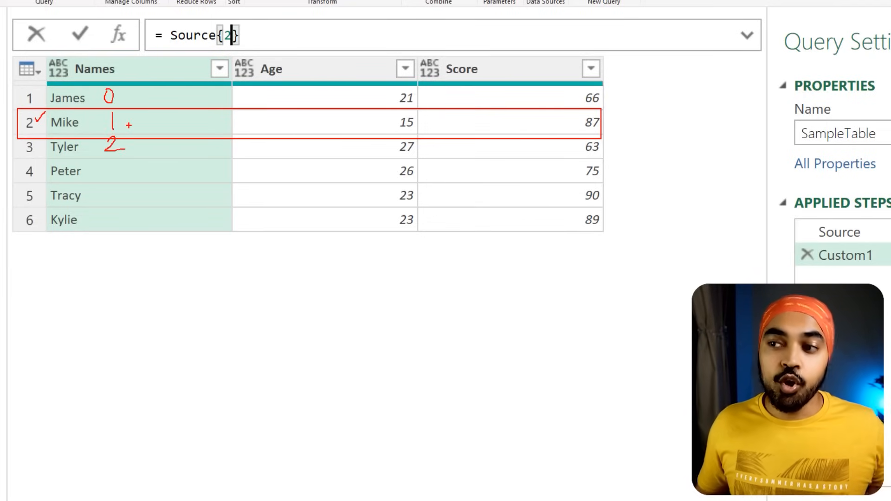
Evaluate the formula = Source{2} and examine the field names and values of the returned row record.
drag(243, 35, 256, 31)
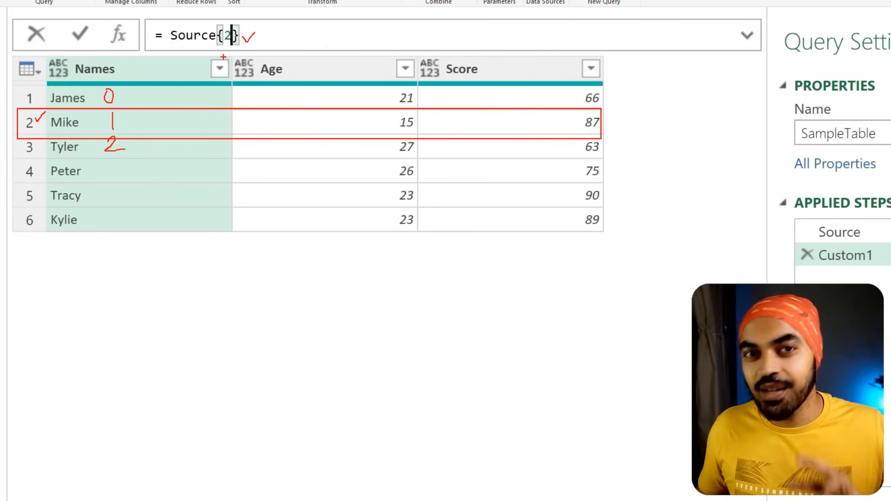
key(Return)
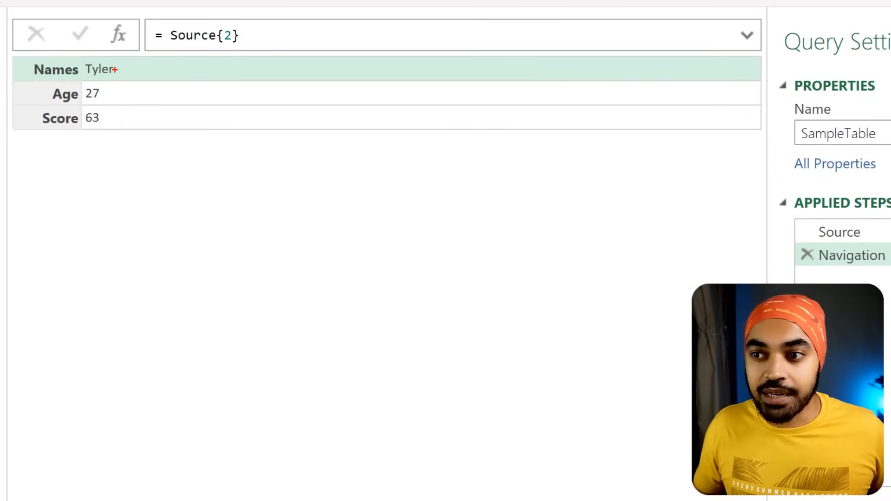
drag(118, 69, 126, 68)
drag(110, 101, 151, 86)
drag(117, 119, 134, 111)
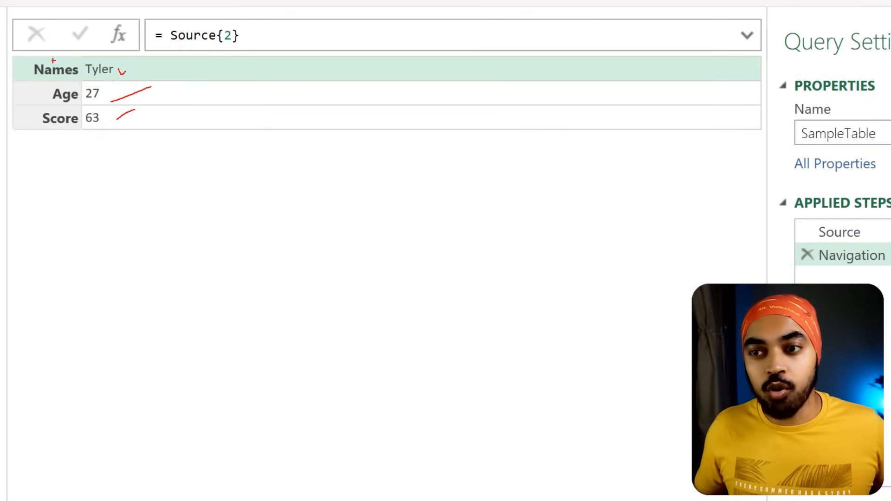
drag(27, 54, 89, 135)
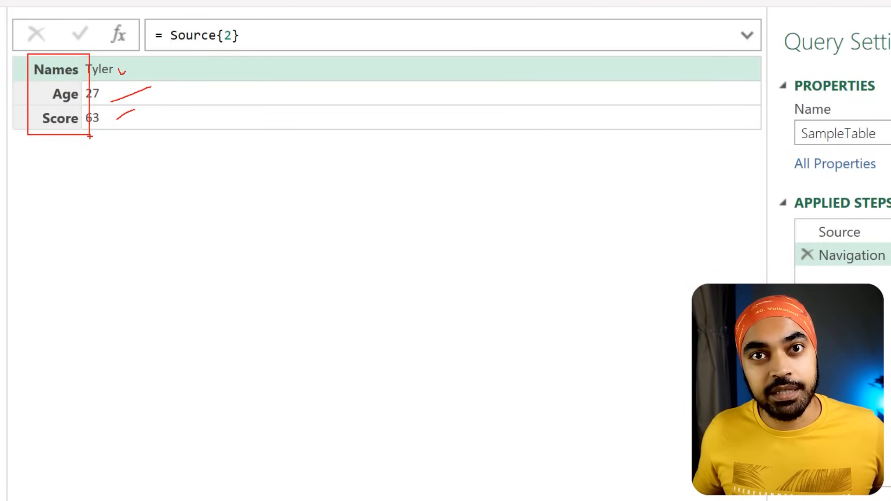
key(Escape)
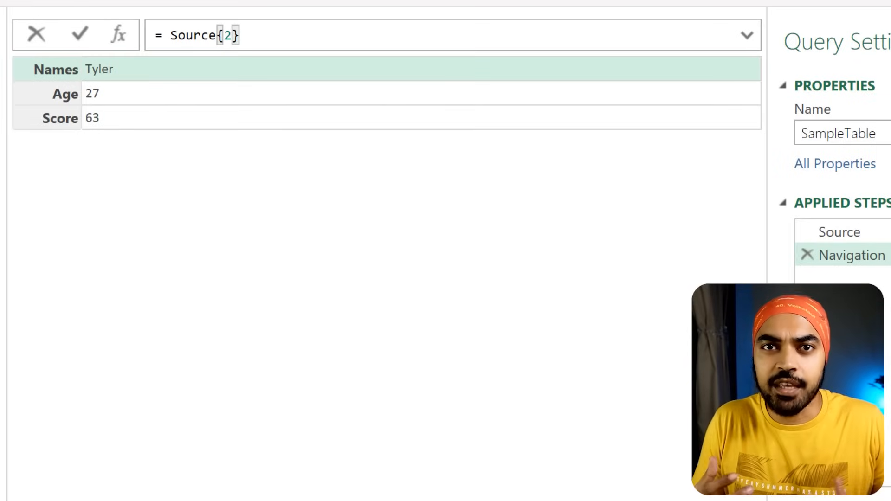
Delete the Navigation step and insert a new custom step that references Source.
click(837, 266)
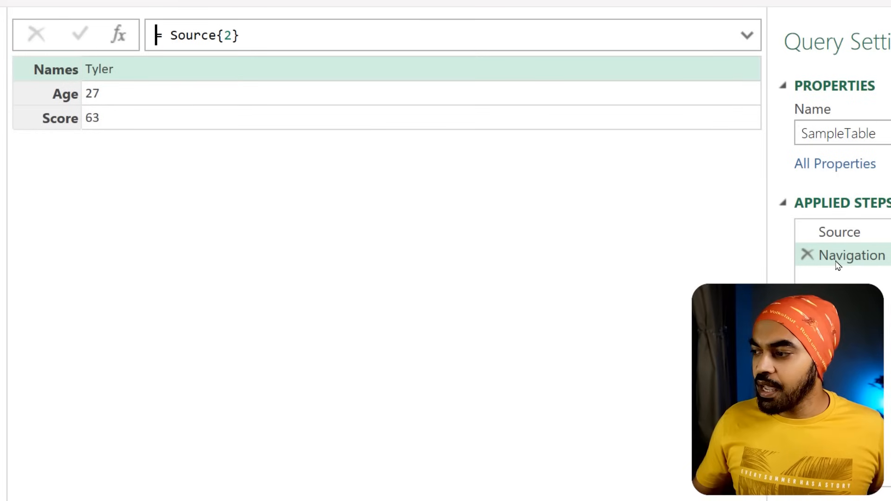
click(807, 255)
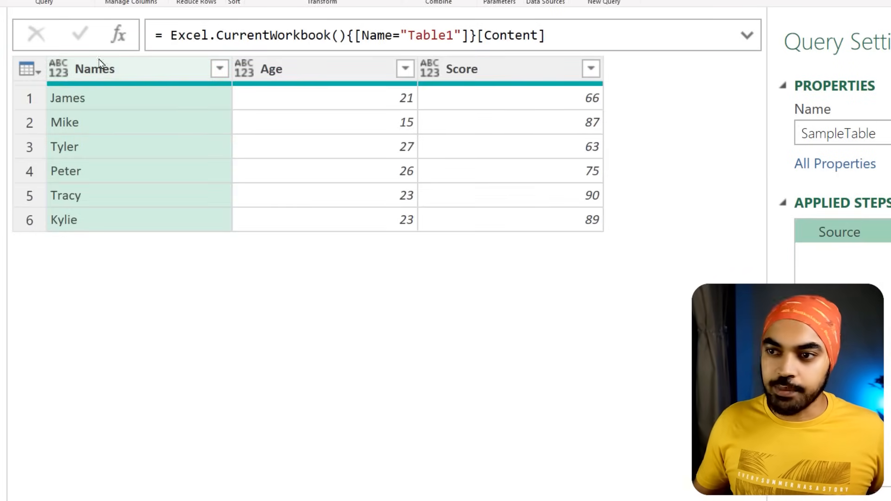
click(118, 33)
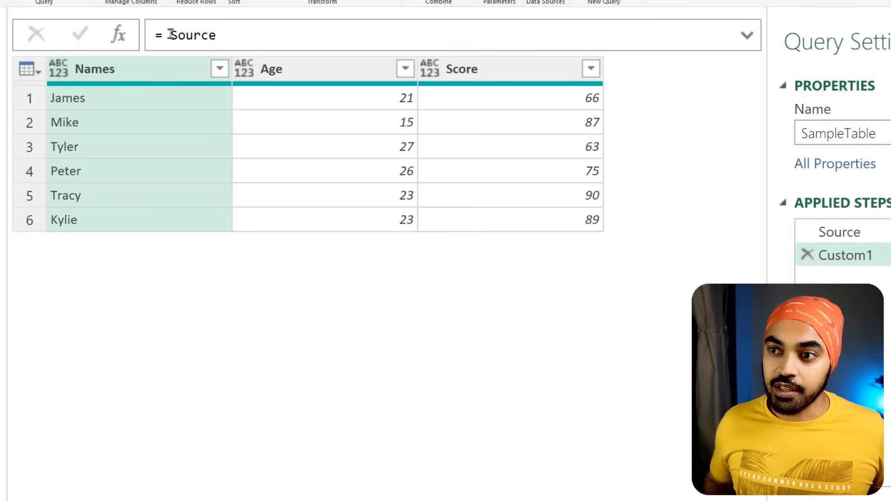
Replace the Source reference with a bracketed record whose Name field holds a person's first name and City field is "Dubai".
double_click(212, 34)
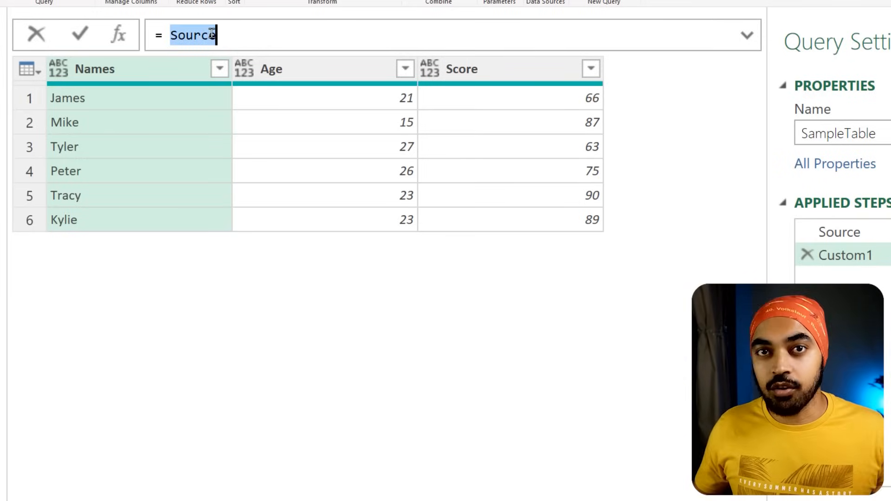
key(BackSpace)
text([)
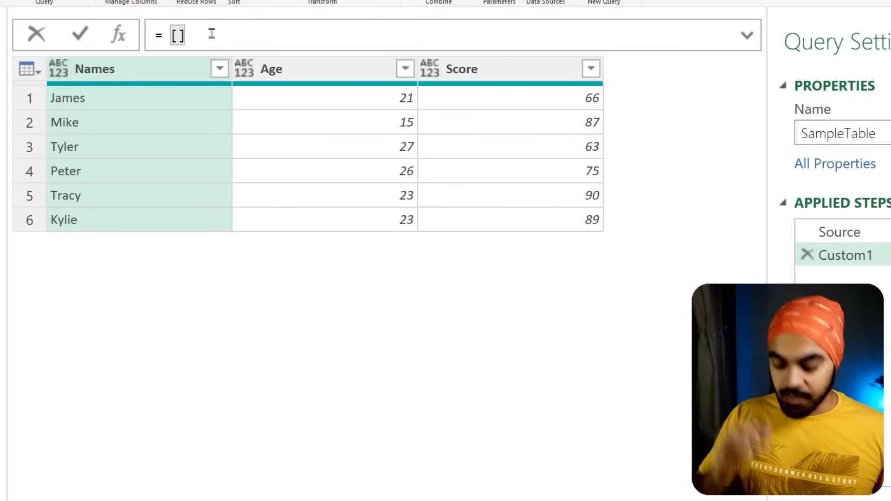
text(Name = )
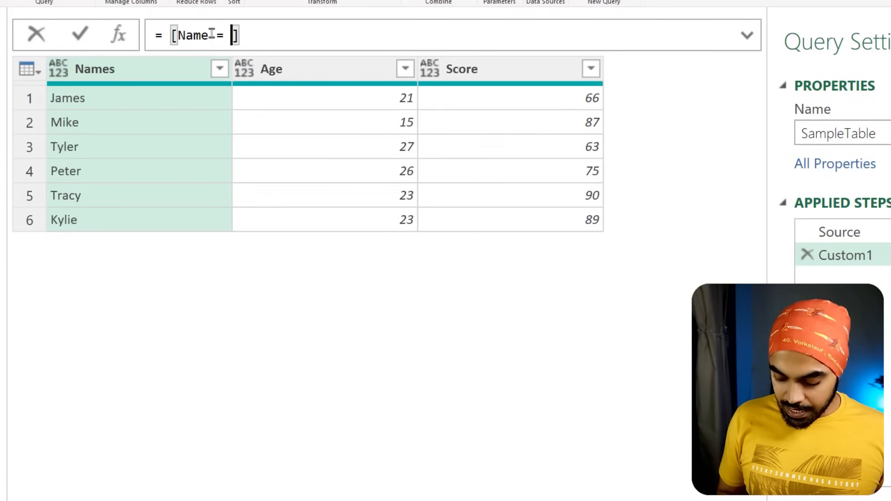
text("Chandeep")
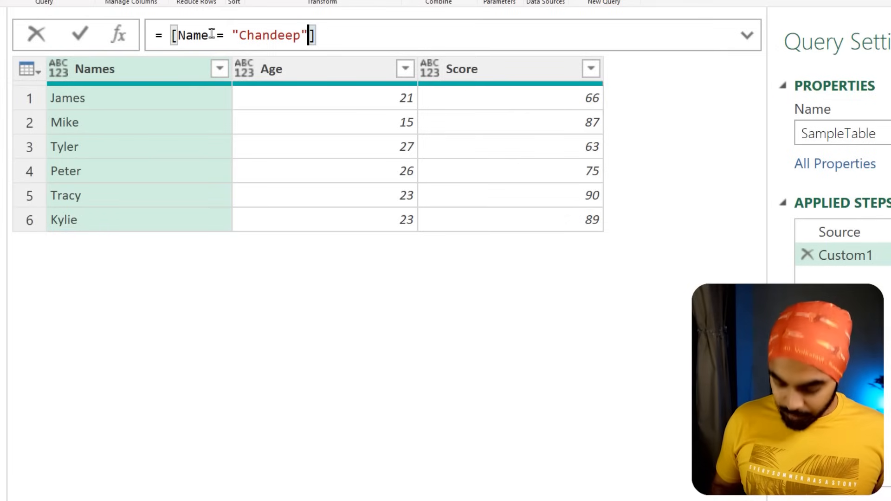
text(, Cit)
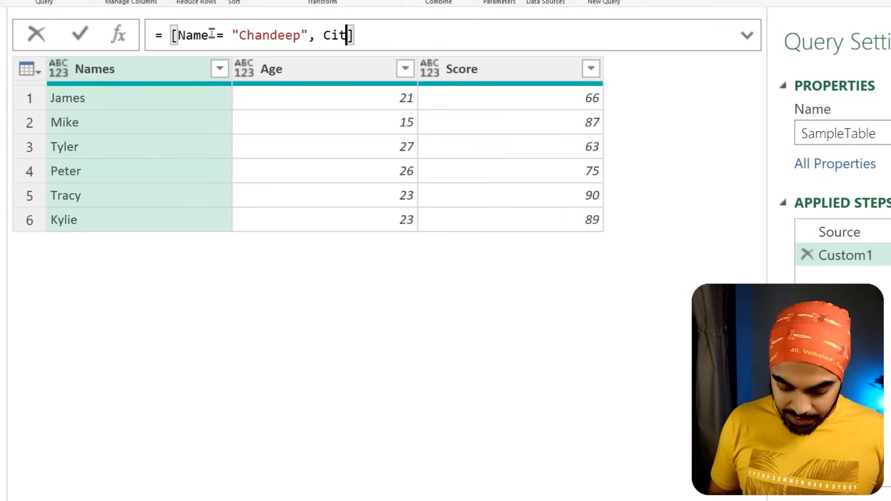
text(y = Dubai")
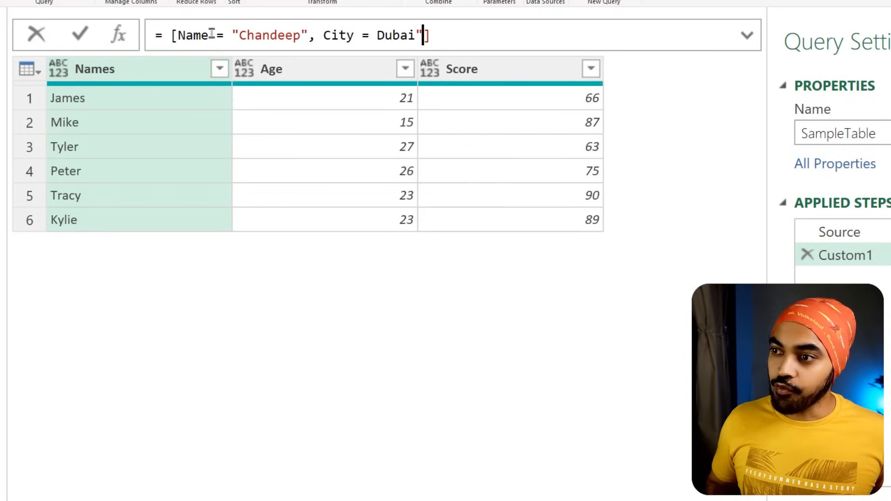
key(Left)
key(Left)
key(Left)
key(Left)
key(Left)
key(Left)
text(")
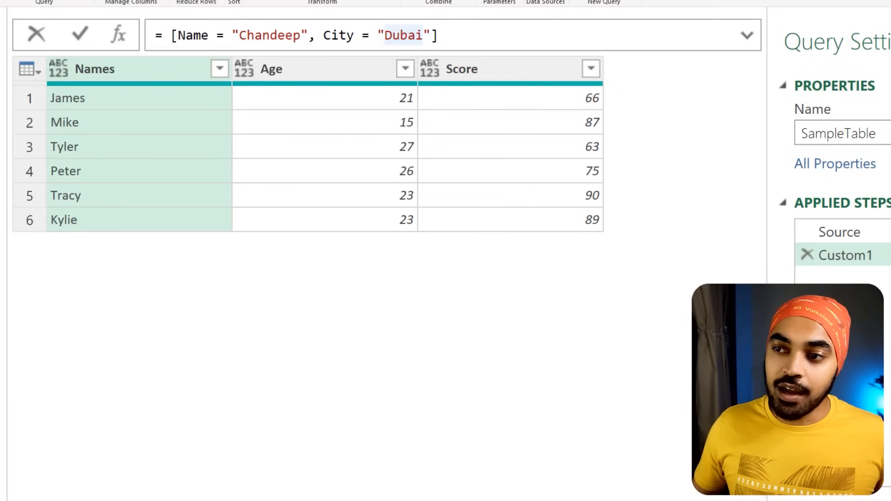
Evaluate the manual record formula and examine how the Name and City fields pair with their values.
key(ctrl+2)
mouse_move(175, 24)
mouse_down()
mouse_move(212, 49)
mouse_move(261, 17)
mouse_up()
mouse_move(322, 16)
mouse_down()
mouse_move(355, 52)
mouse_move(406, 16)
mouse_up()
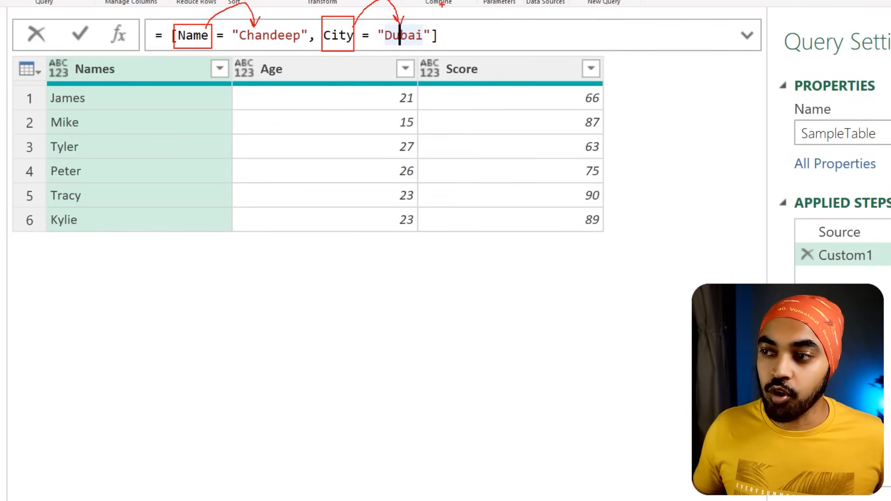
key(Escape)
key(Return)
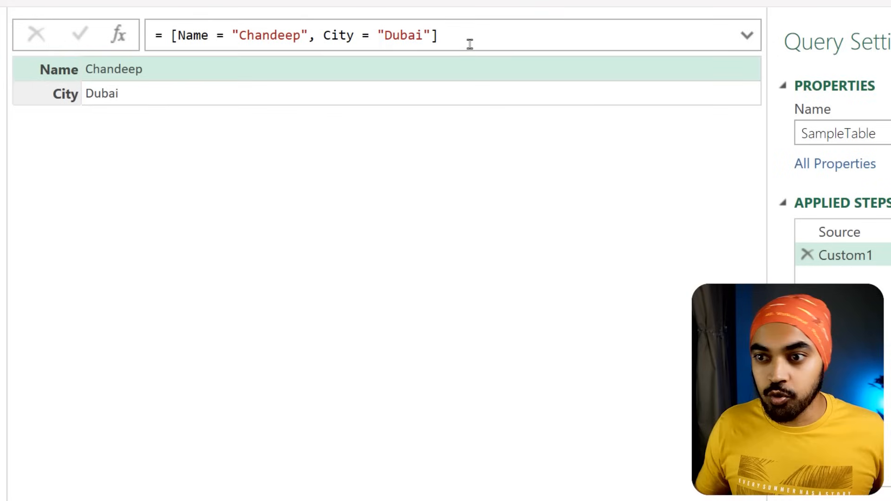
key(ctrl+2)
drag(18, 66, 37, 60)
mouse_move(160, 67)
mouse_down()
mouse_move(188, 61)
mouse_move(116, 52)
mouse_move(51, 112)
mouse_move(174, 65)
mouse_up()
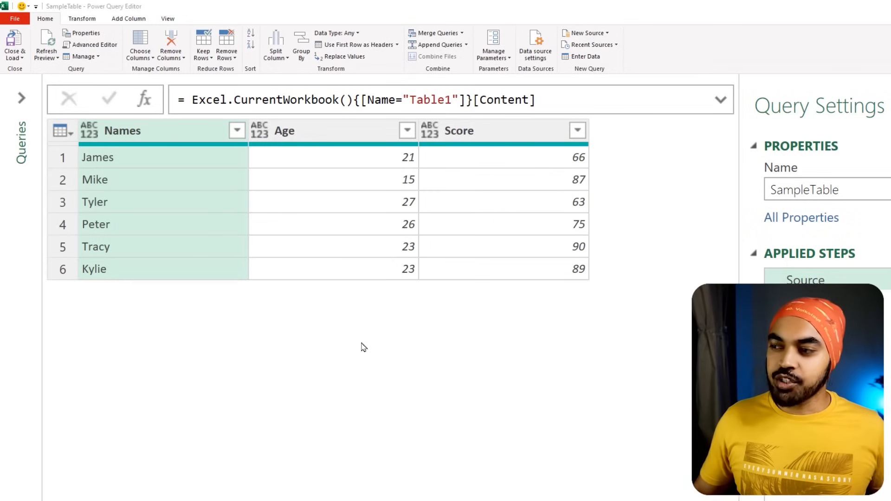
Select the Age column in the Source table and locate its third-row value by counting rows from zero.
click(357, 135)
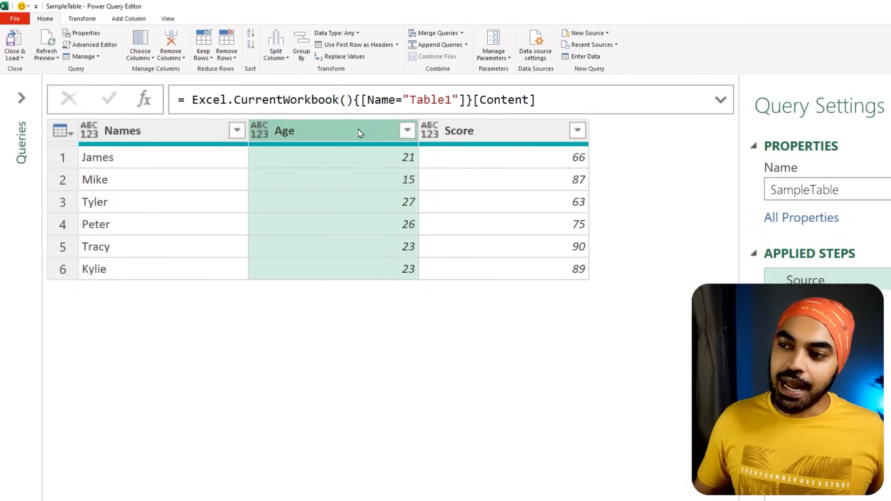
drag(393, 189, 420, 213)
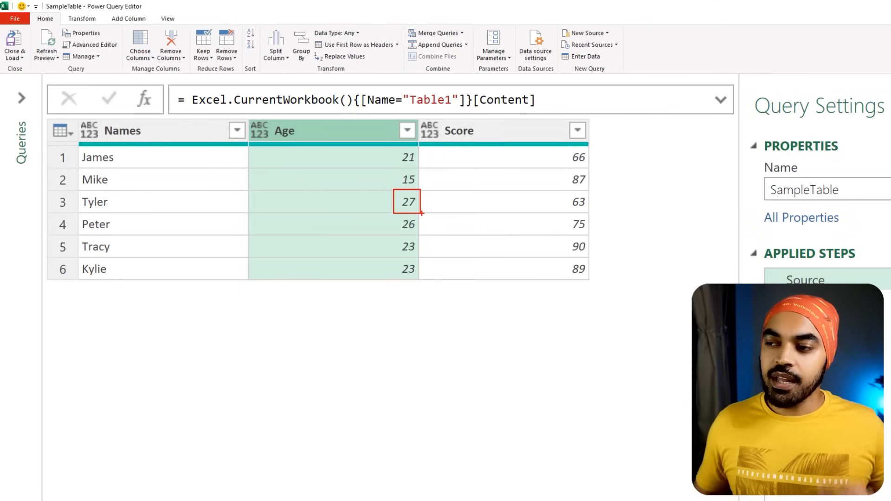
drag(296, 127, 313, 119)
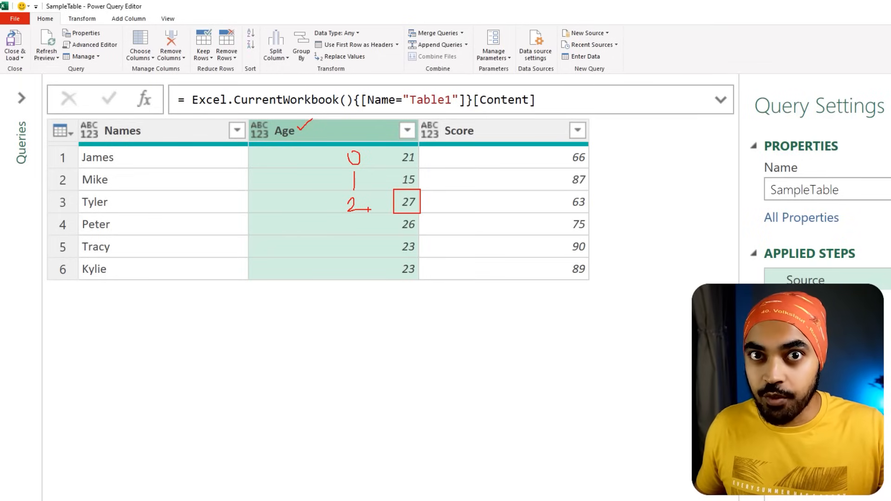
mouse_move(263, 114)
mouse_down()
mouse_move(332, 215)
mouse_move(355, 292)
mouse_up()
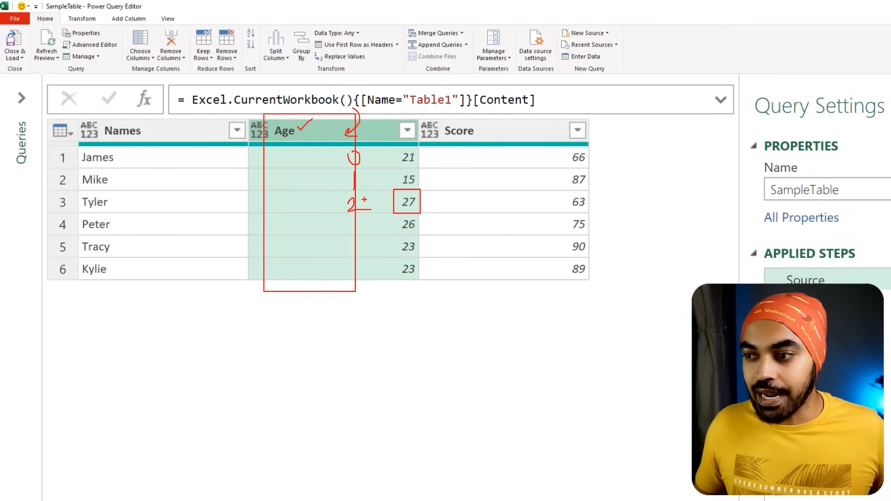
drag(416, 190, 396, 214)
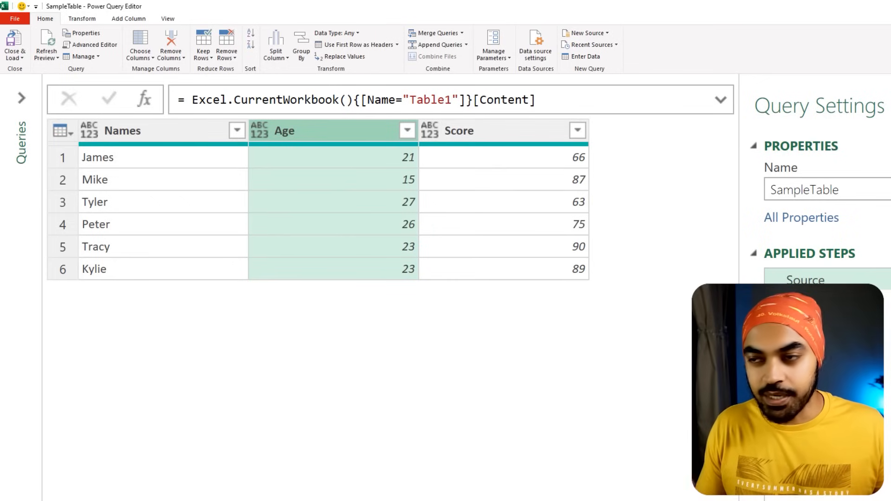
Insert a custom step that returns the Age column as a list with the formula = Source[Age].
click(144, 100)
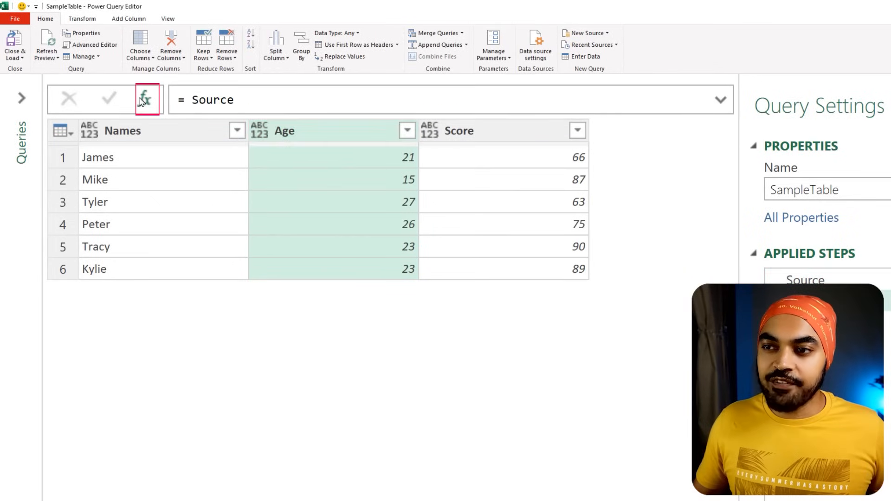
double_click(251, 99)
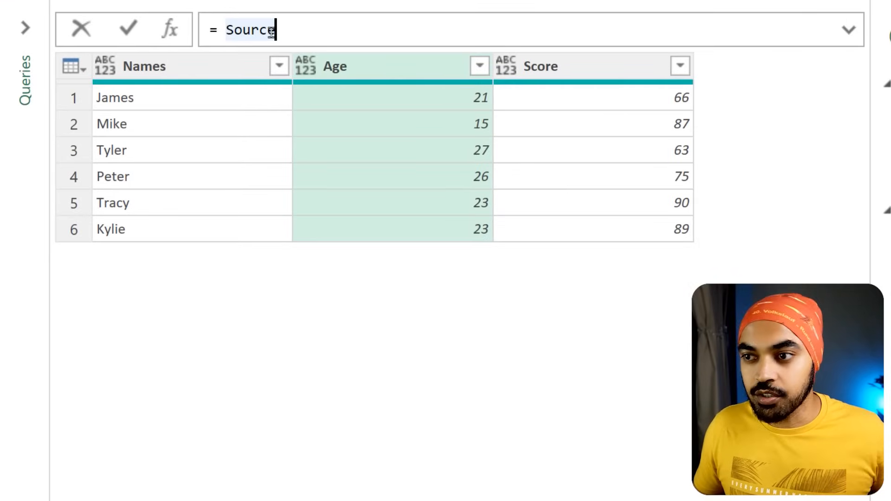
drag(218, 12, 279, 43)
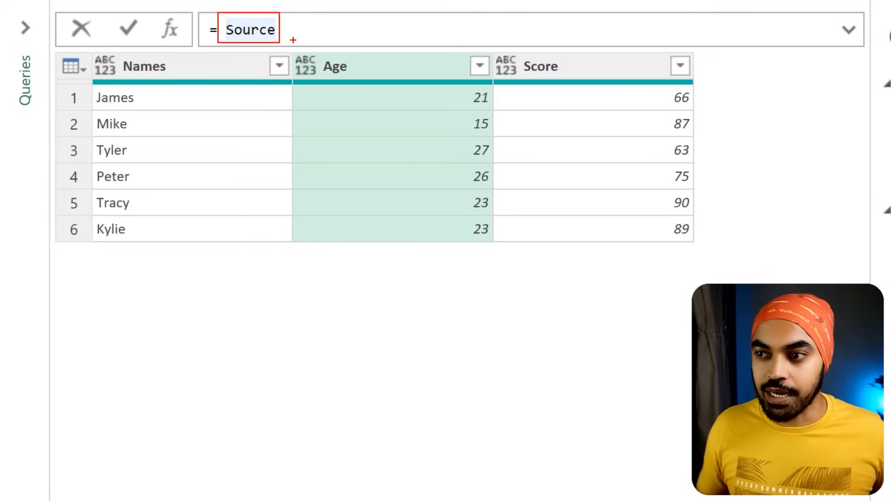
click(298, 27)
text([Age)
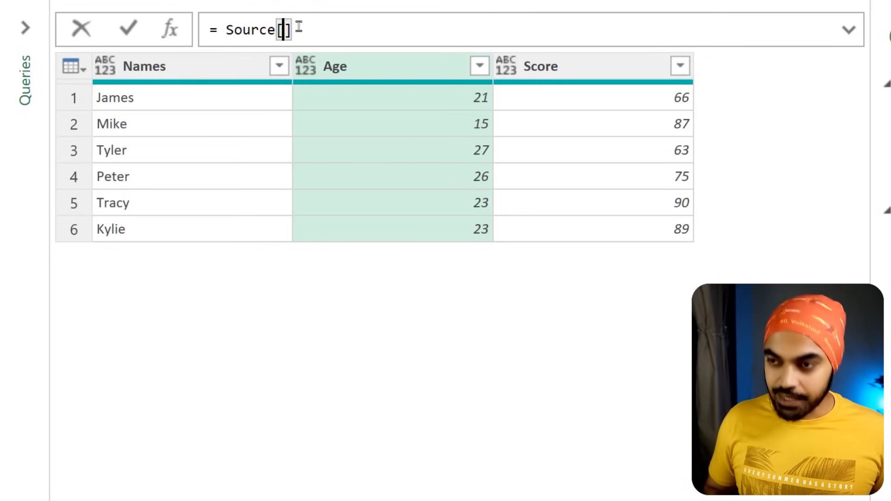
key(Return)
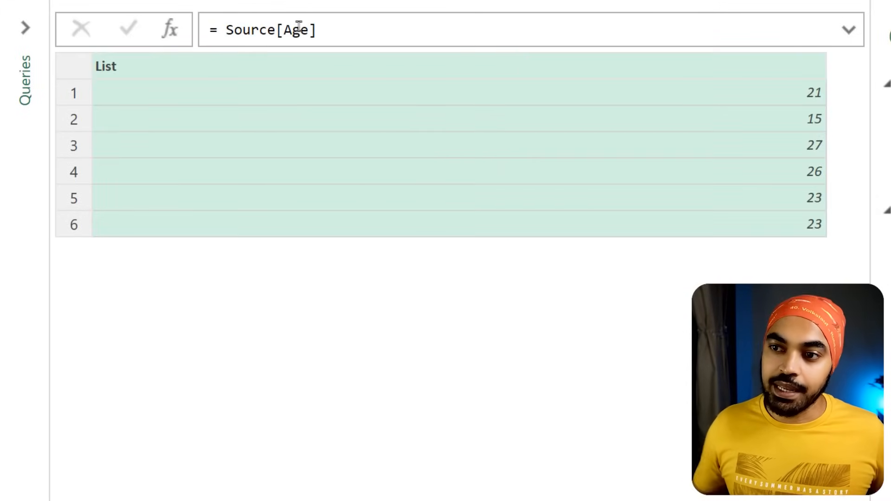
Extend the formula to = Source[Age]{2} to return a single value, and check SampleTable's type in the queries list.
drag(780, 71, 832, 242)
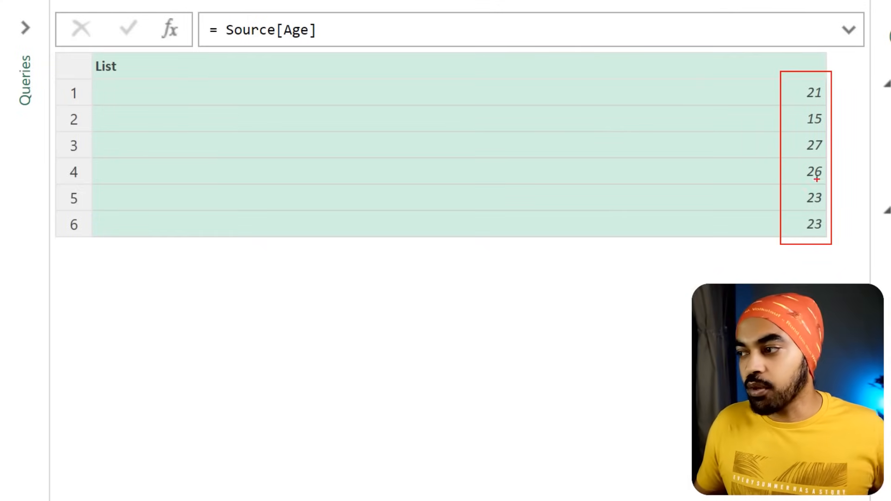
click(328, 30)
text({)
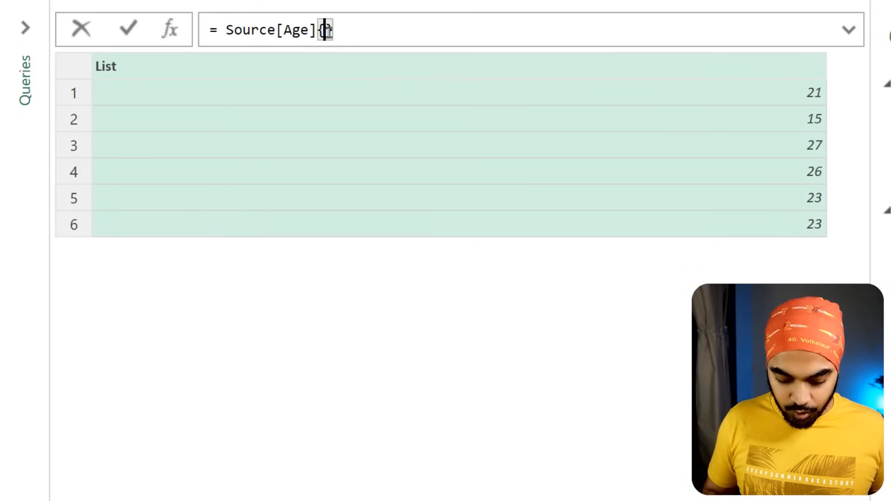
text(2)
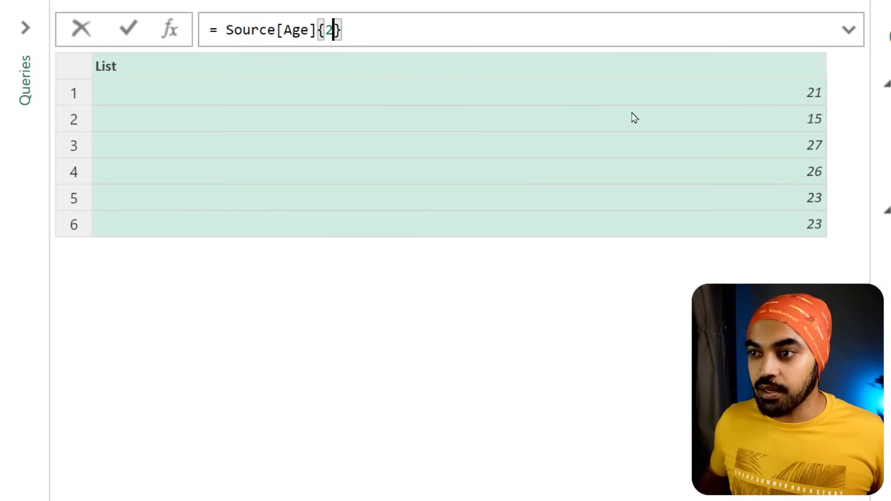
key(Return)
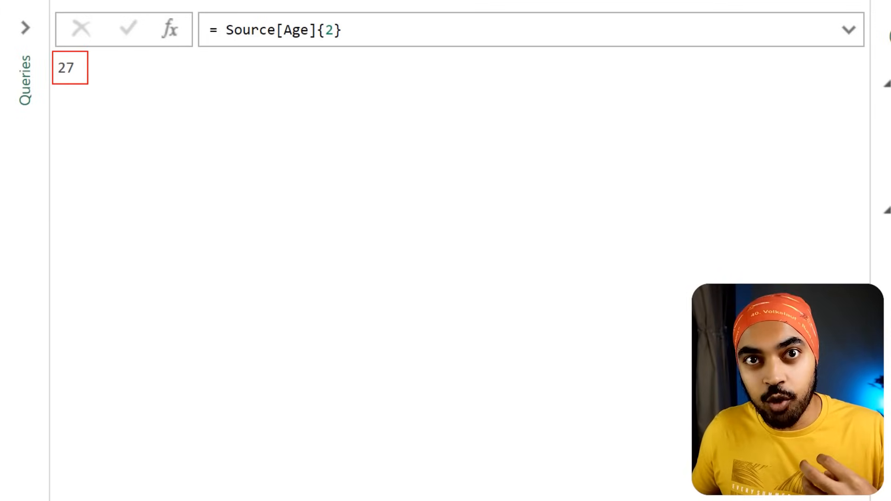
click(27, 27)
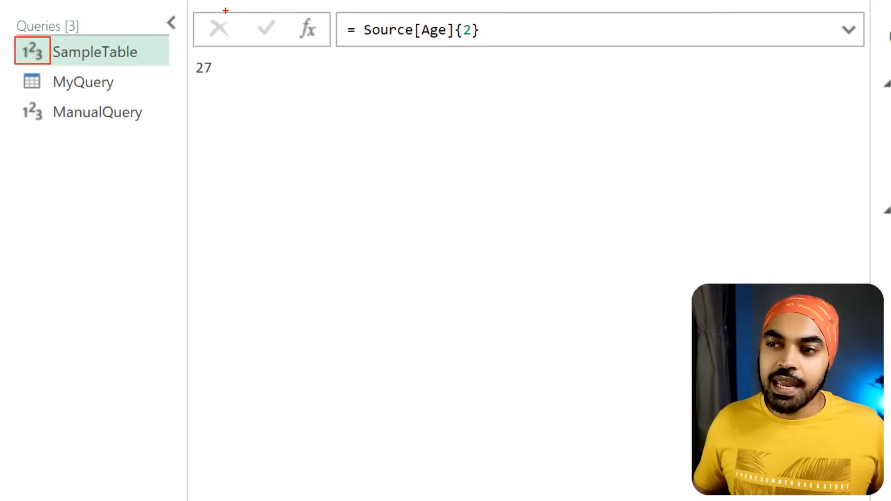
click(172, 22)
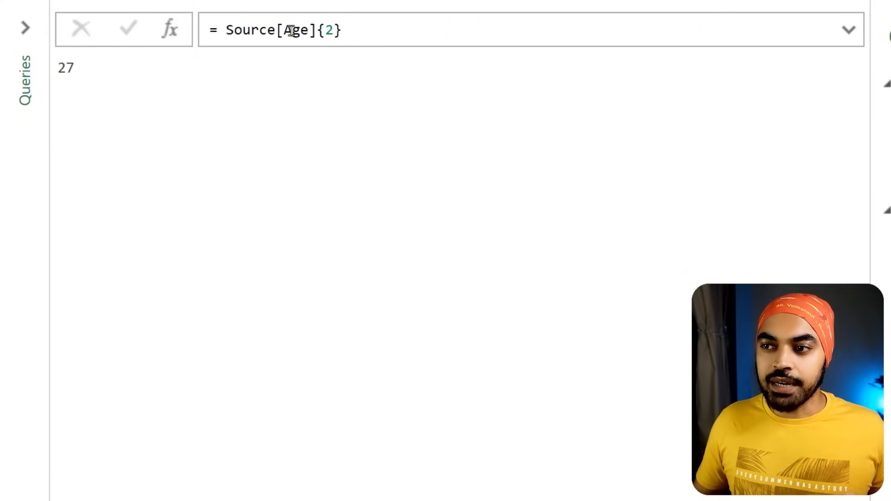
Reduce the custom step's formula to = Source, then index it as = Source{2} to return the third row as a record.
drag(276, 30, 368, 33)
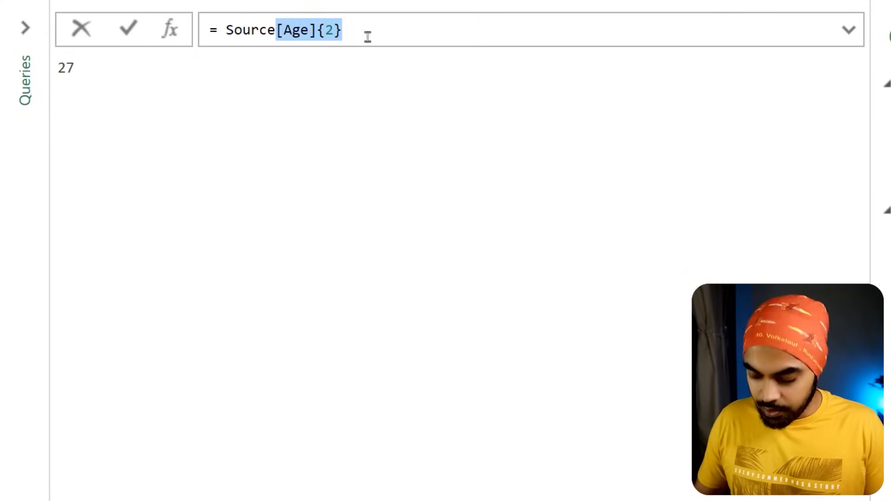
key(BackSpace)
key(Escape)
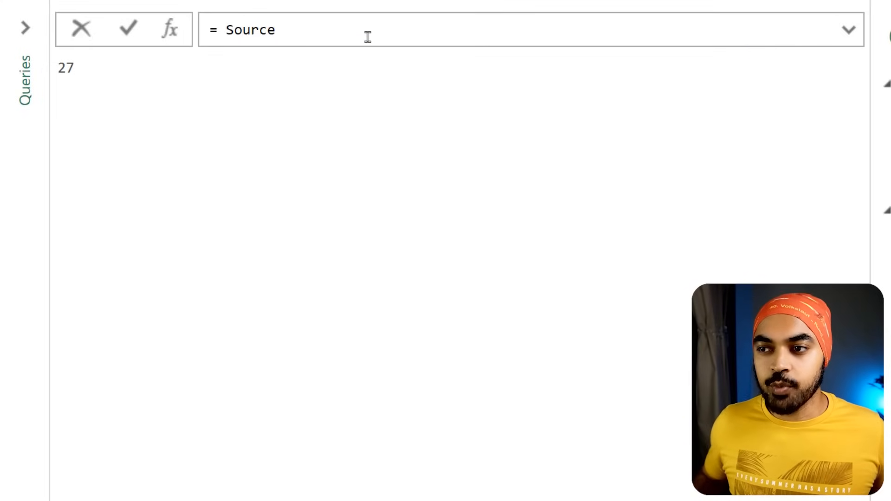
key(Return)
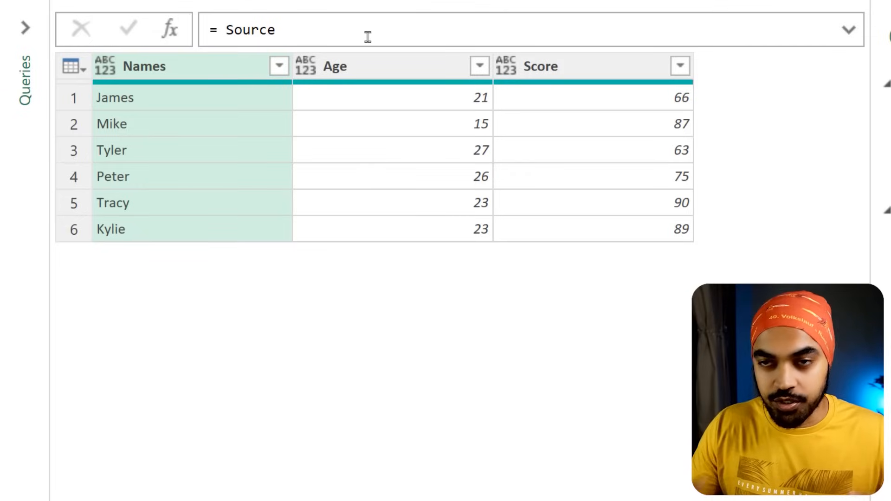
click(368, 35)
text({)
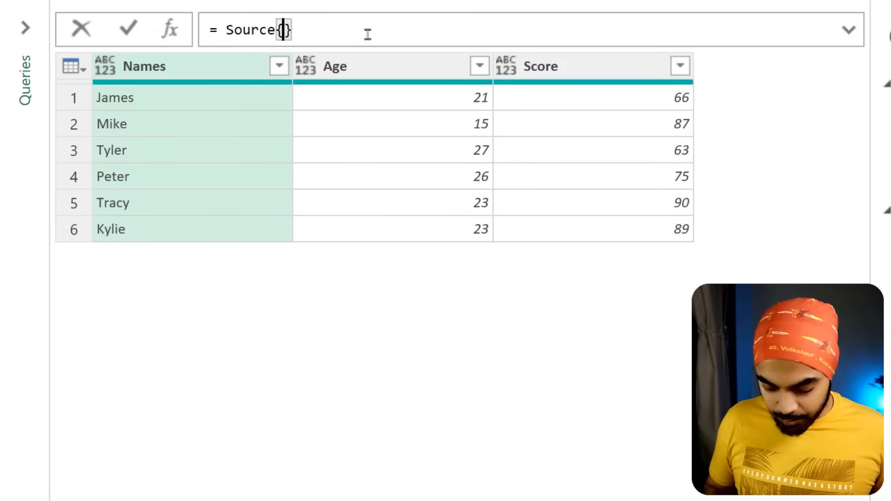
text(2)
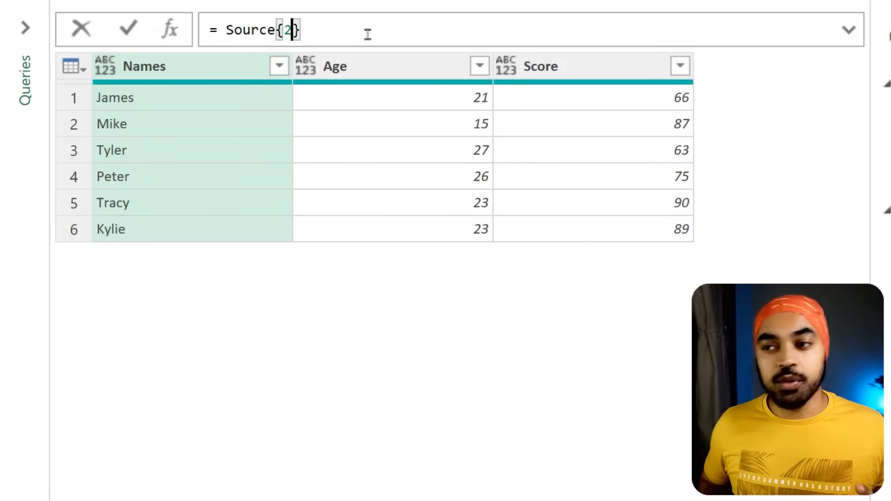
key(Return)
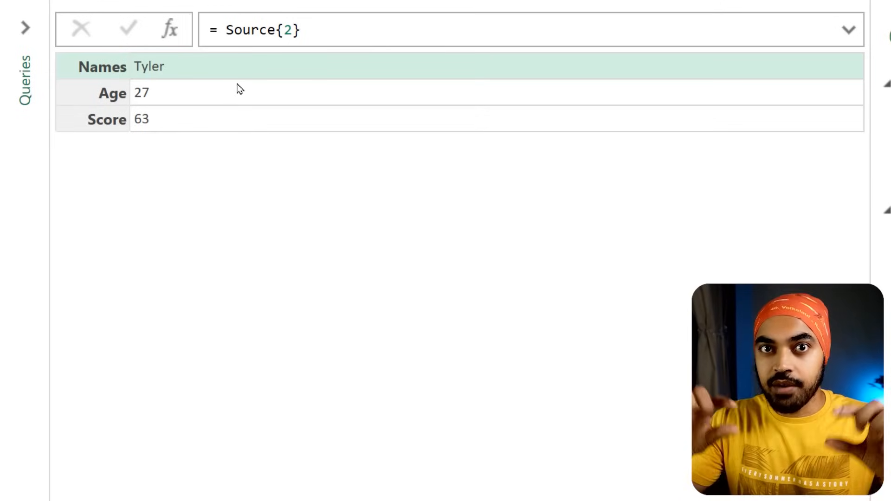
Mark the Age field in the row record and extend the formula to = Source{2}[Age] to return a single value.
key(ctrl+2)
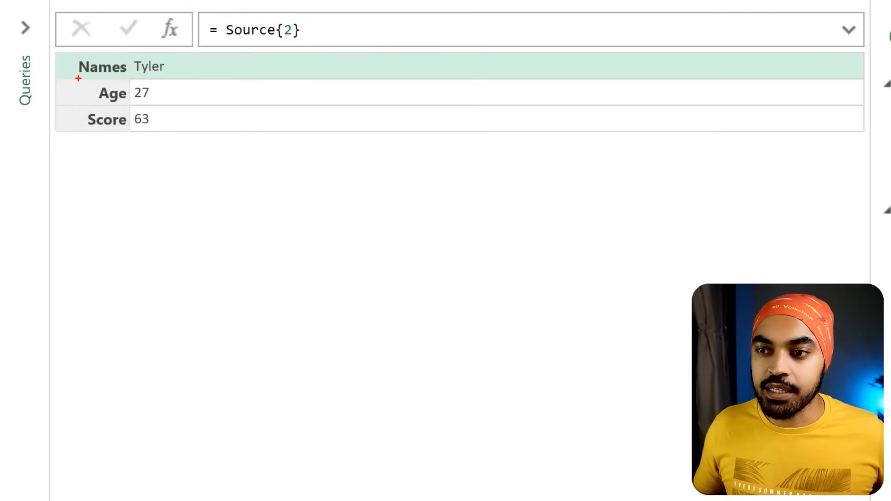
drag(87, 83, 132, 102)
key(Escape)
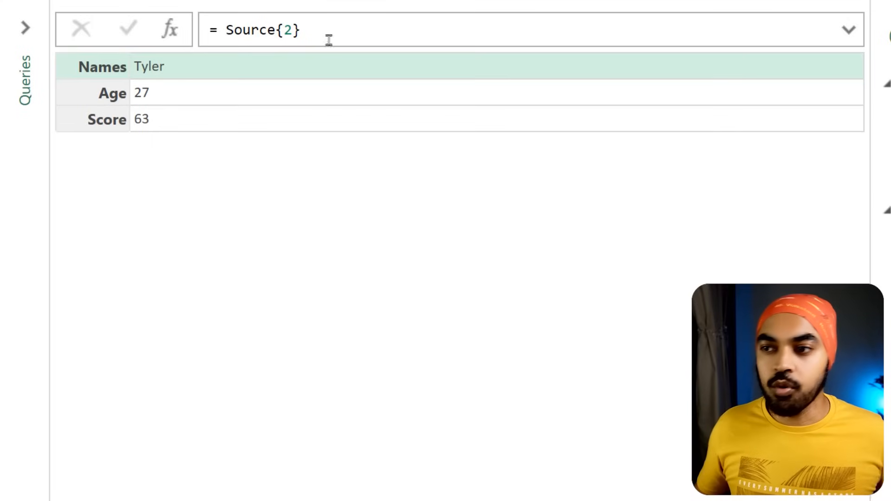
click(346, 33)
text([Age)
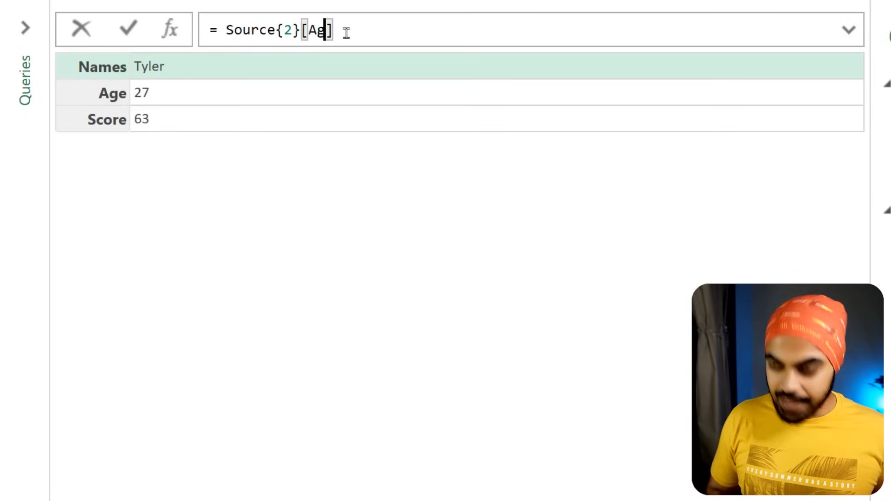
key(Return)
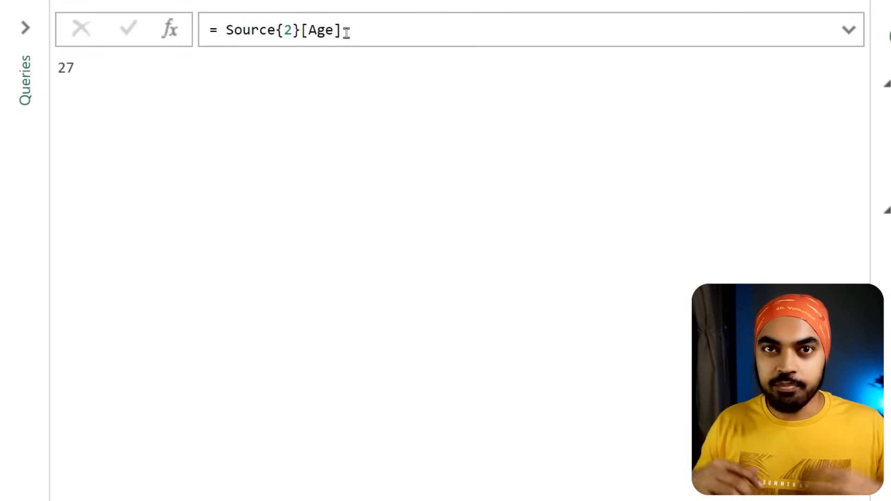
Delete the custom step and insert a new one that returns a number with the formula = 1000.
click(869, 259)
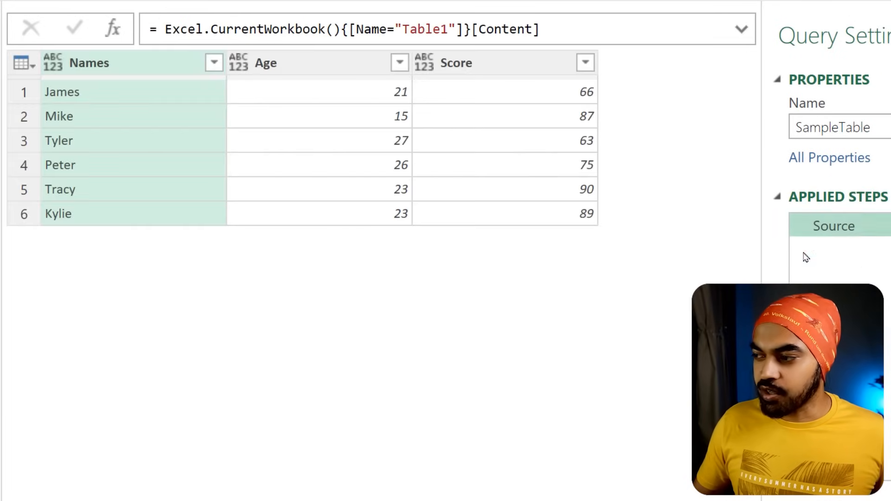
click(113, 29)
double_click(188, 29)
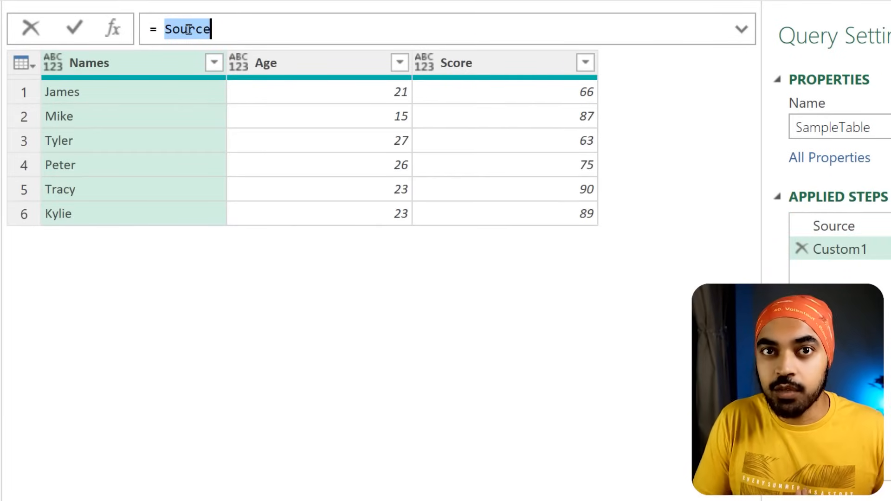
text(1000)
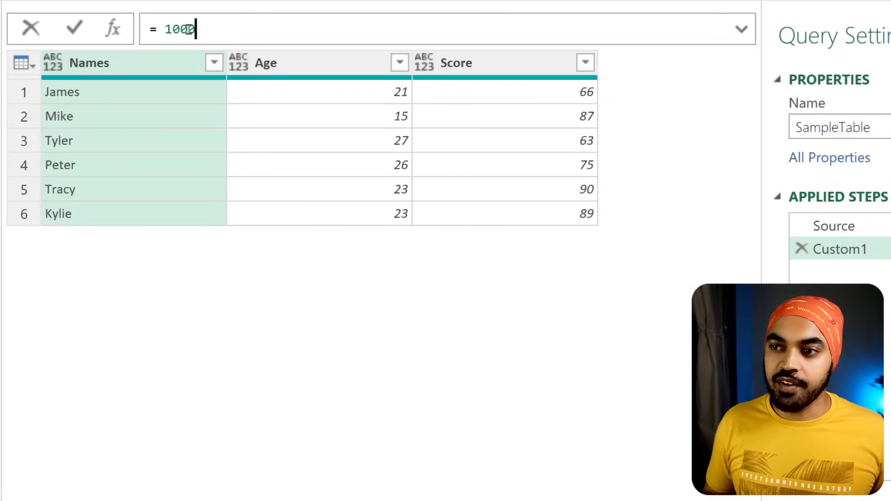
key(Return)
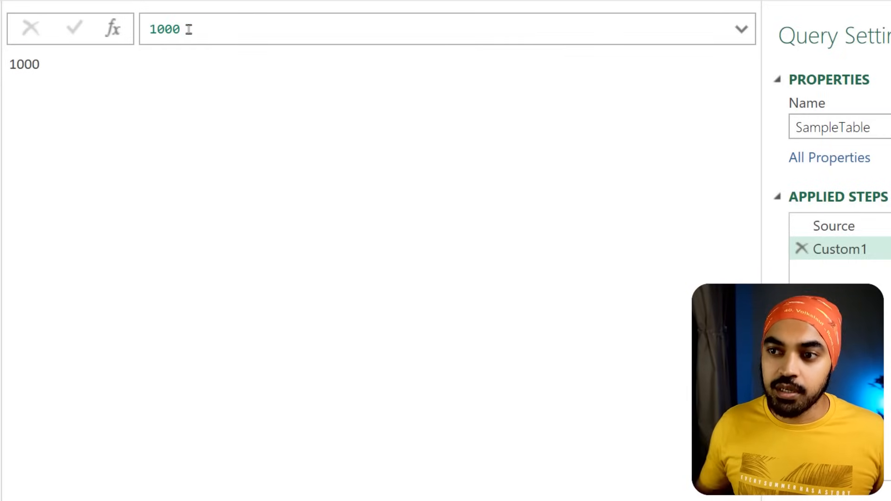
Replace the custom step's formula with ="Apple" to return a text value.
double_click(189, 29)
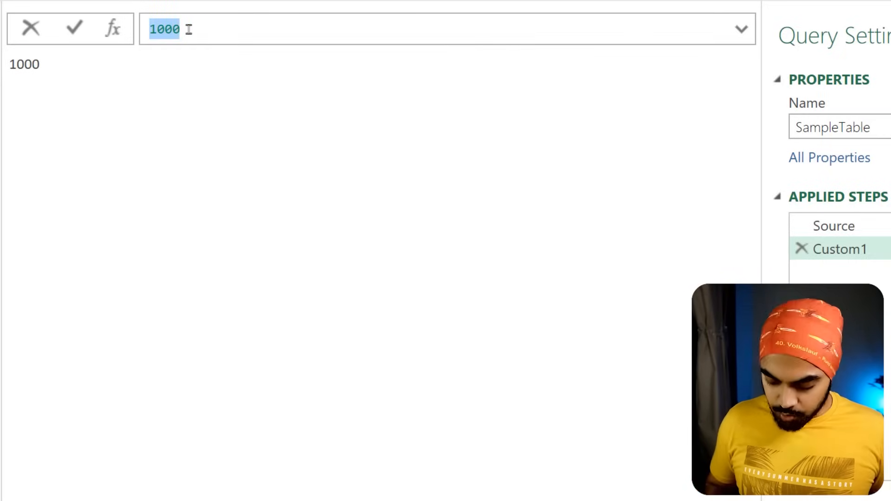
text(="A)
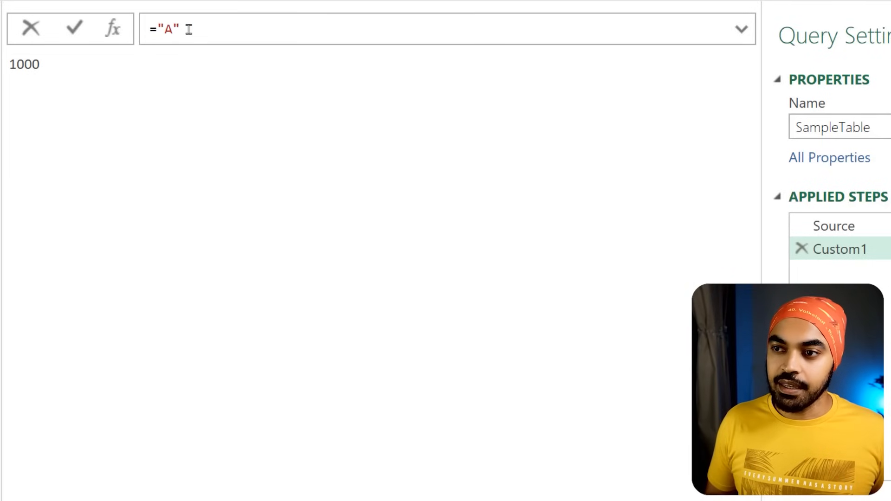
text(pple)
key(Return)
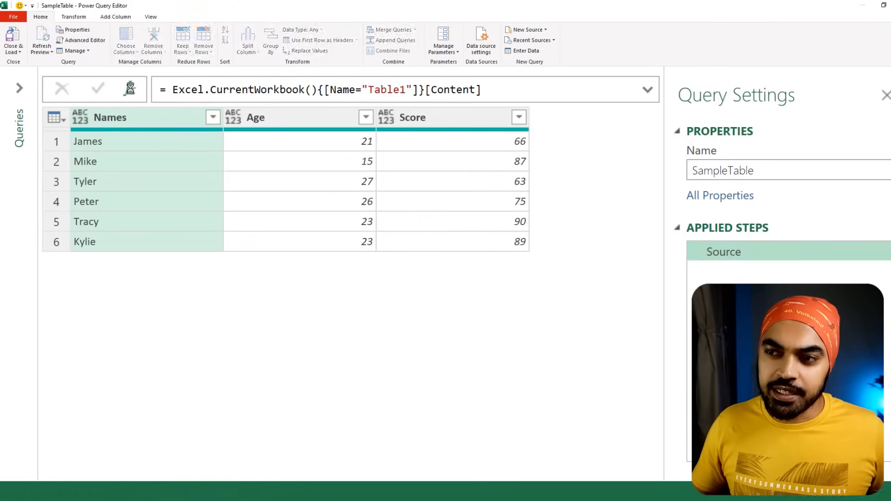
Insert a custom step after Source with the formula = #shared to list all available functions as a record.
click(130, 88)
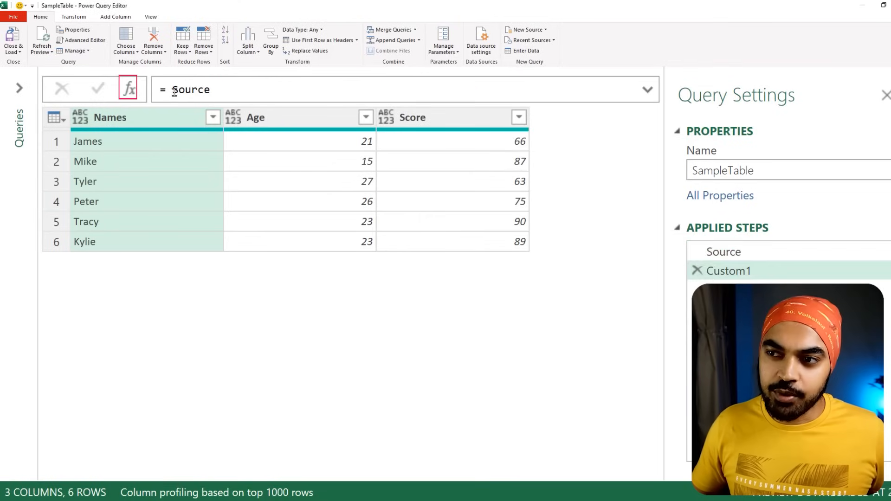
drag(171, 89, 241, 90)
text(#shared)
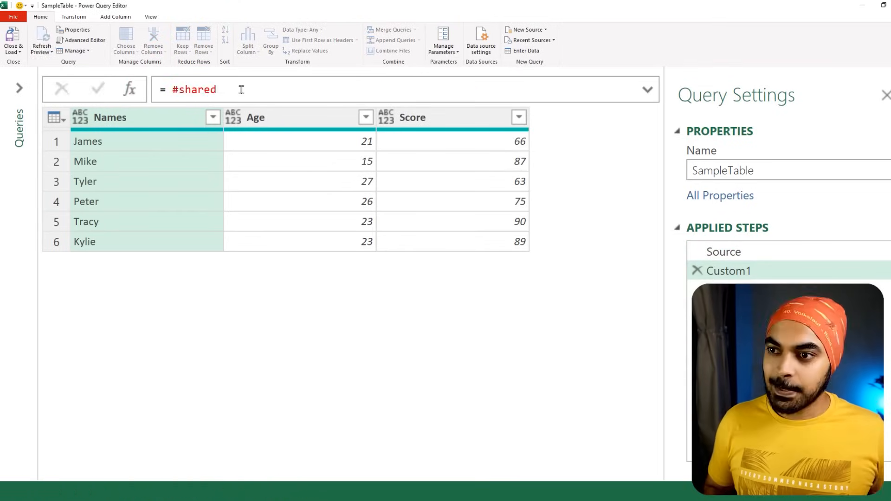
key(Return)
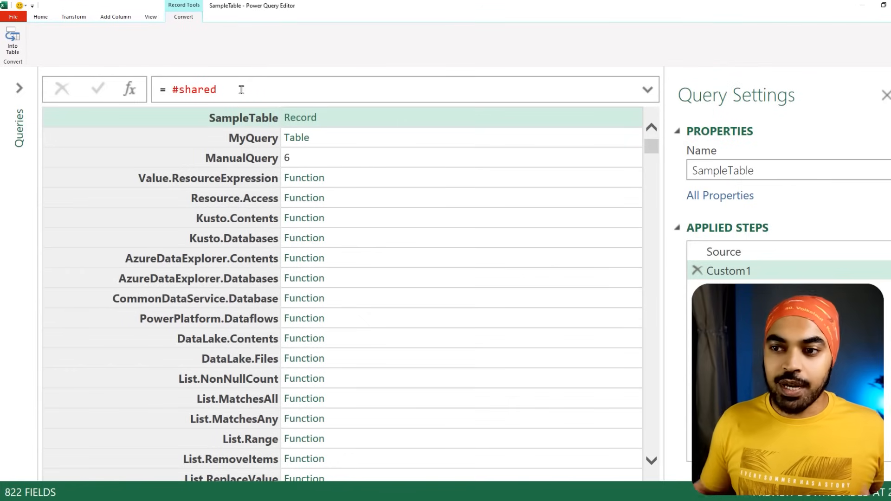
Browse the shared function record and read the documentation of List.Range, List.RemoveItems and List.ReplaceValue.
scroll(321, 146, down, 3)
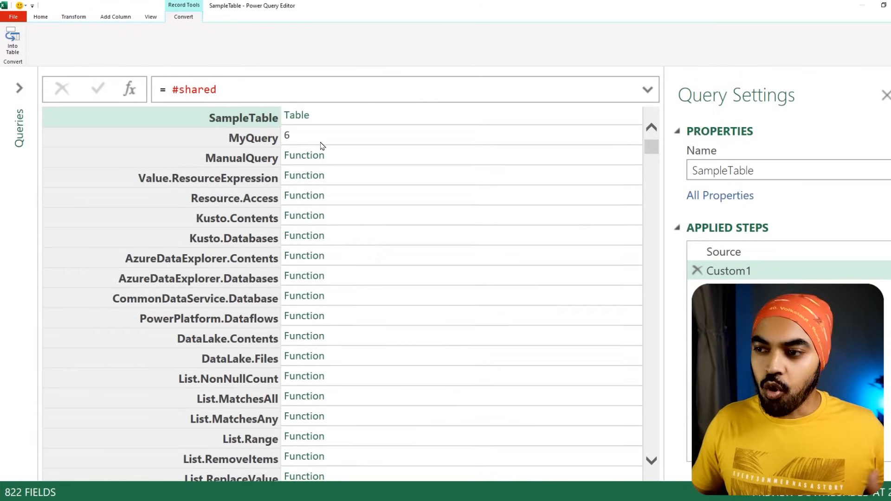
scroll(322, 147, down, 2)
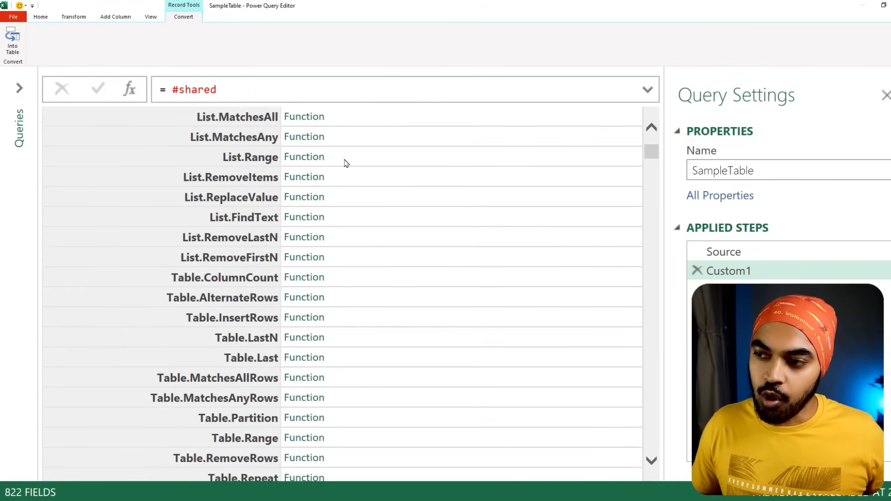
click(343, 164)
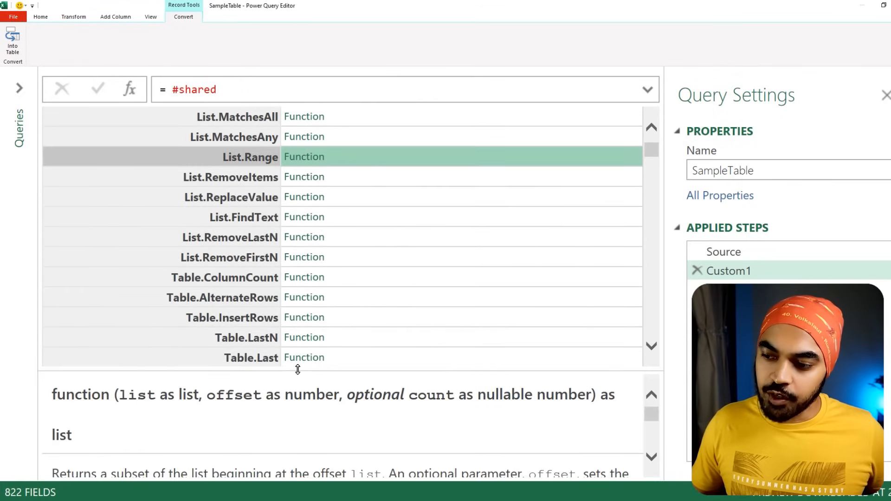
drag(297, 369, 262, 255)
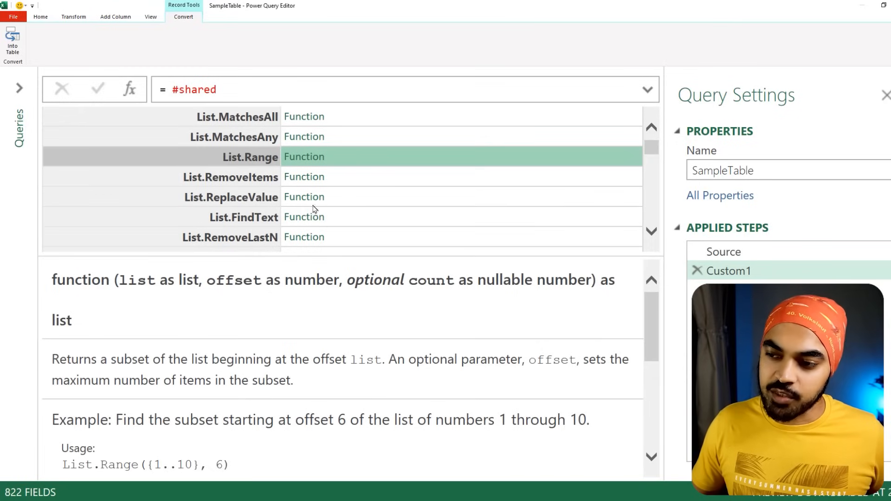
click(358, 183)
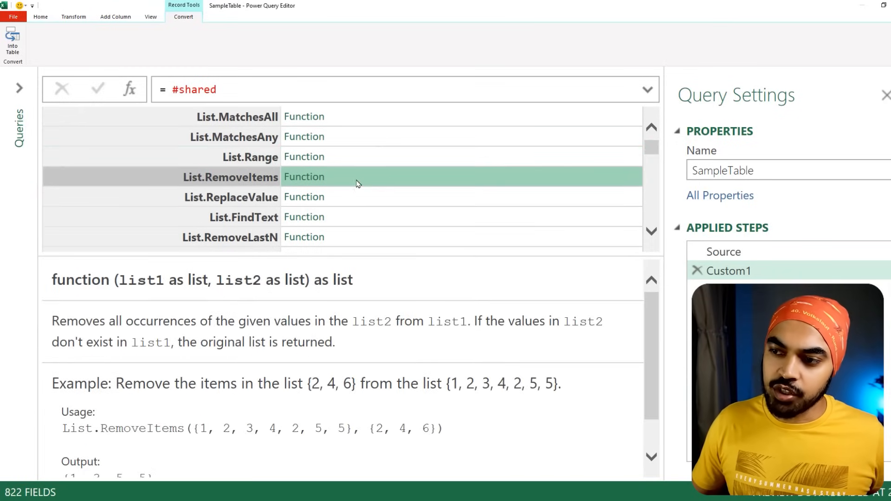
click(362, 202)
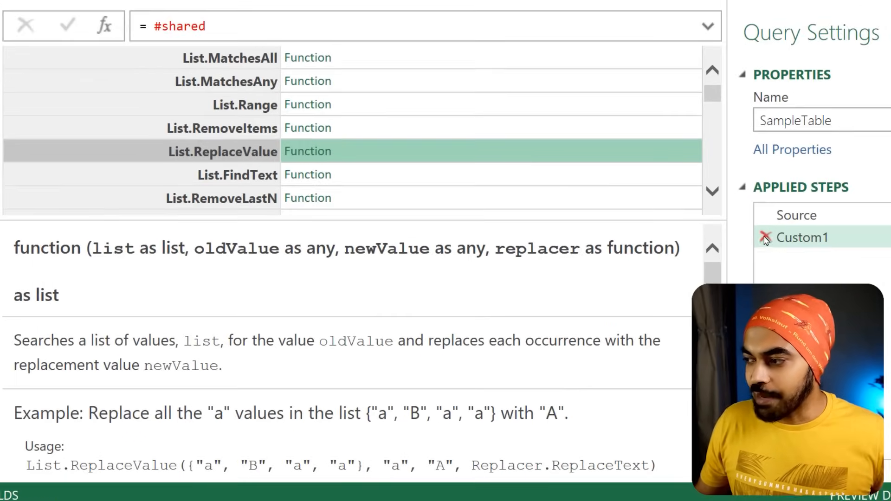
Delete the #shared custom step and mark the whole Source table.
click(697, 271)
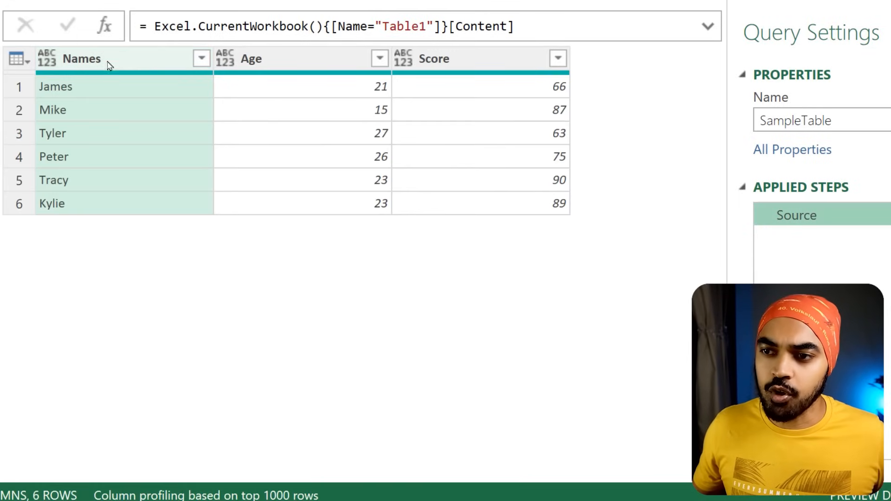
key(ctrl+2)
drag(11, 41, 598, 250)
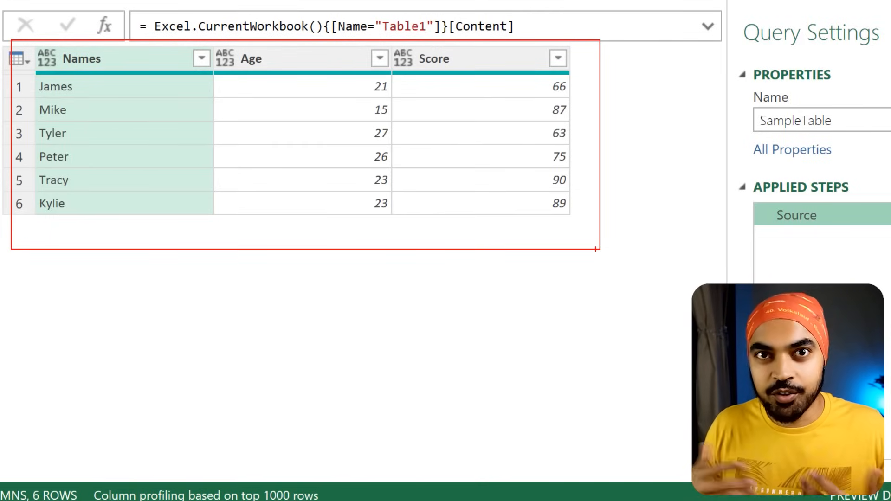
key(Escape)
Insert a custom step with the formula = Table.RowCount() and examine the argument type the function requires.
click(104, 25)
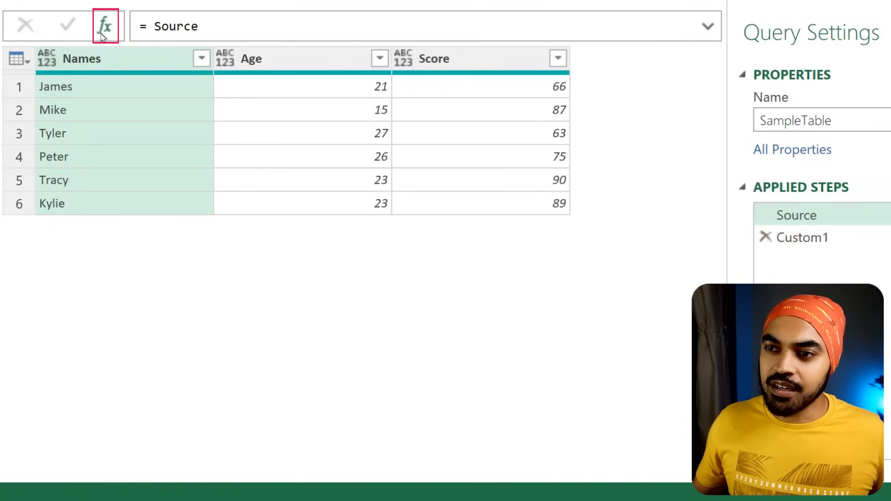
click(271, 24)
double_click(284, 25)
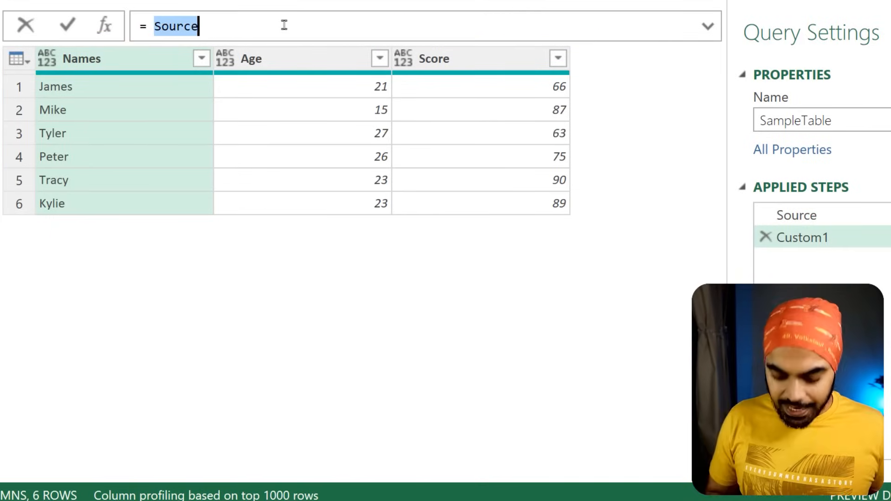
text(Table)
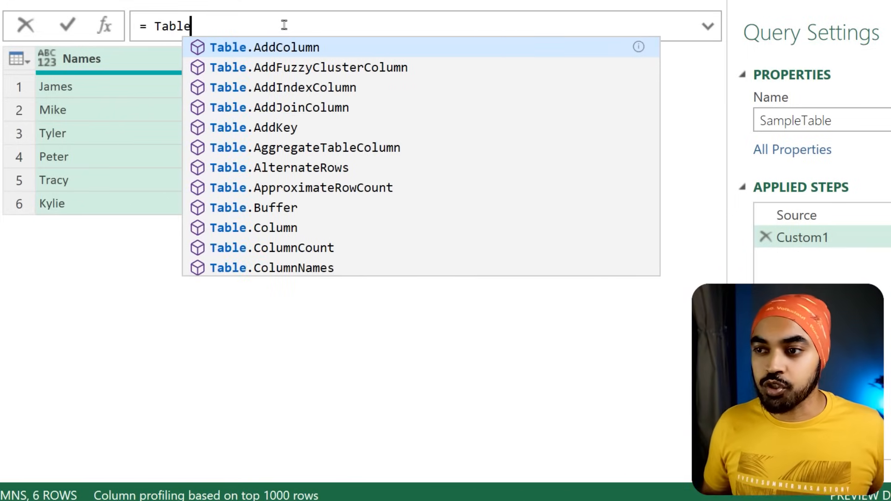
text(.Row)
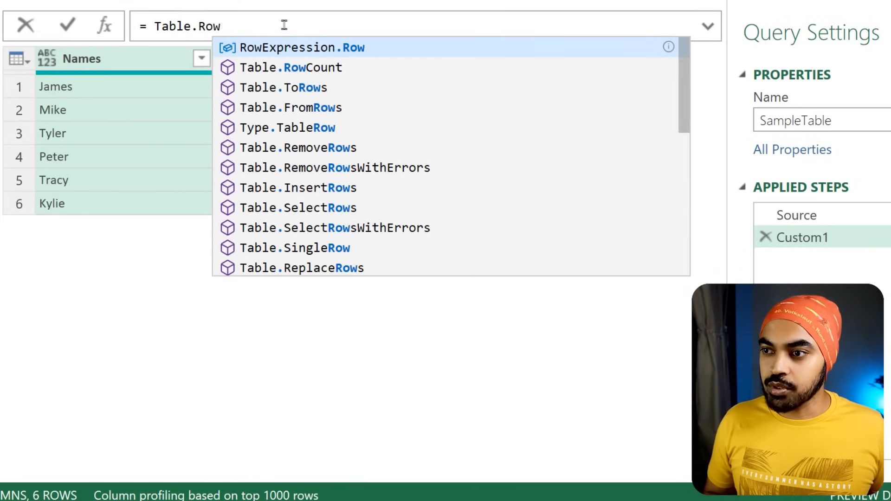
text(Count()
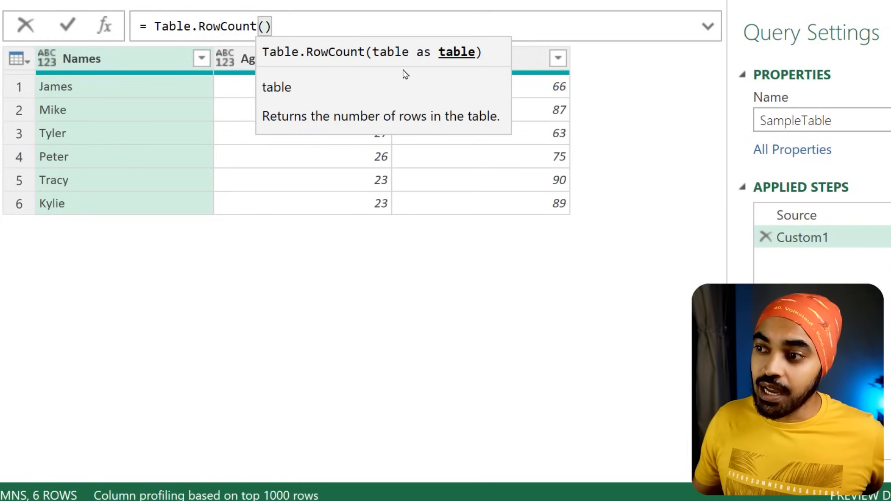
drag(364, 29, 488, 68)
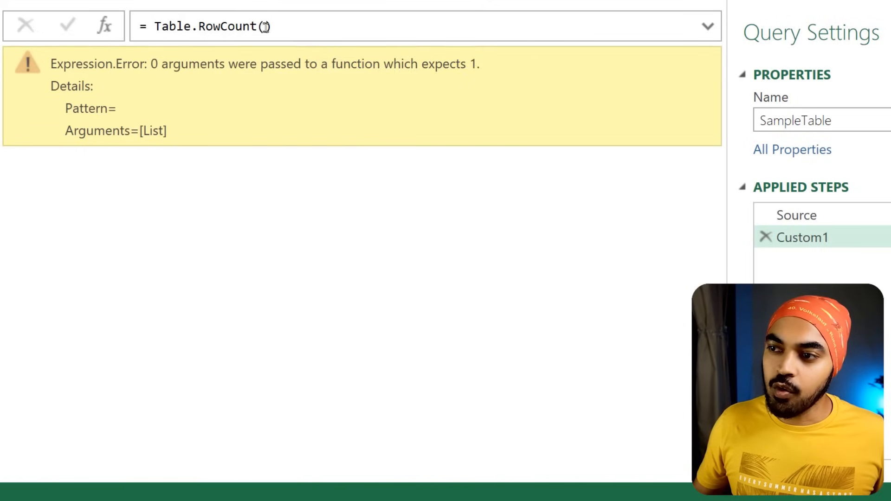
Try passing the number 1 as the argument of Table.RowCount and mark the value 1 in the error text.
click(265, 27)
key(shift+Return)
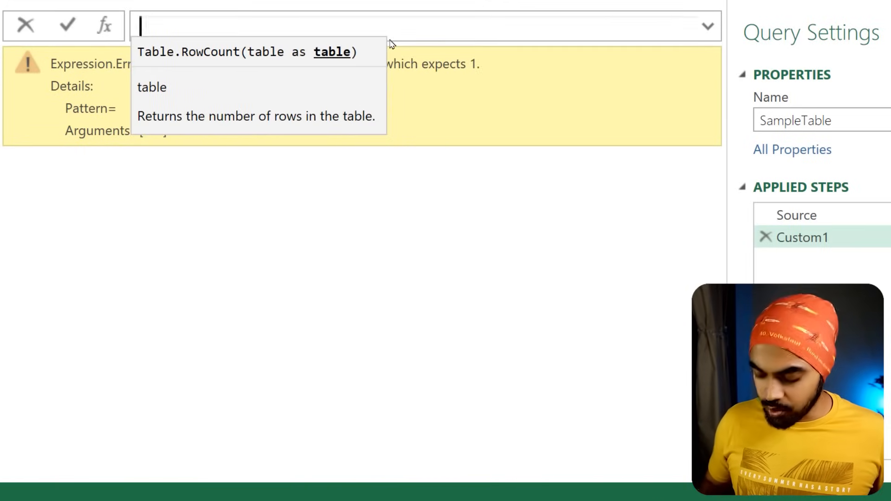
key(BackSpace)
key(BackSpace)
key(shift+Return)
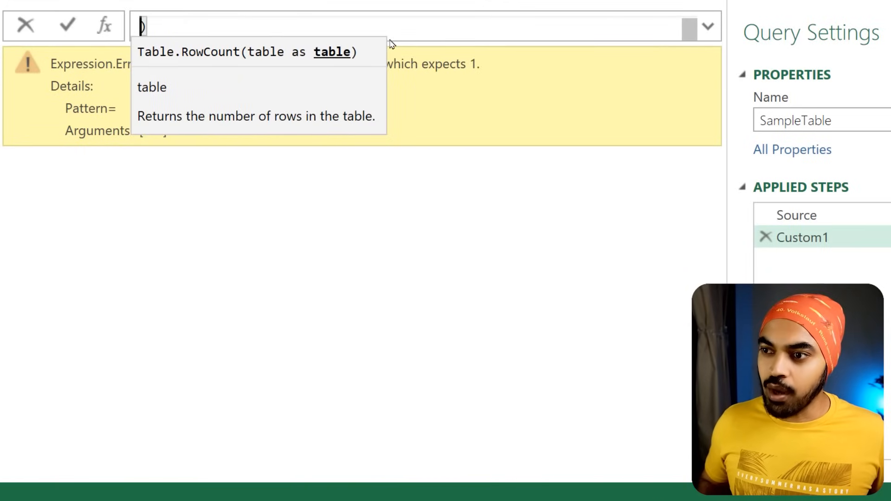
key(BackSpace)
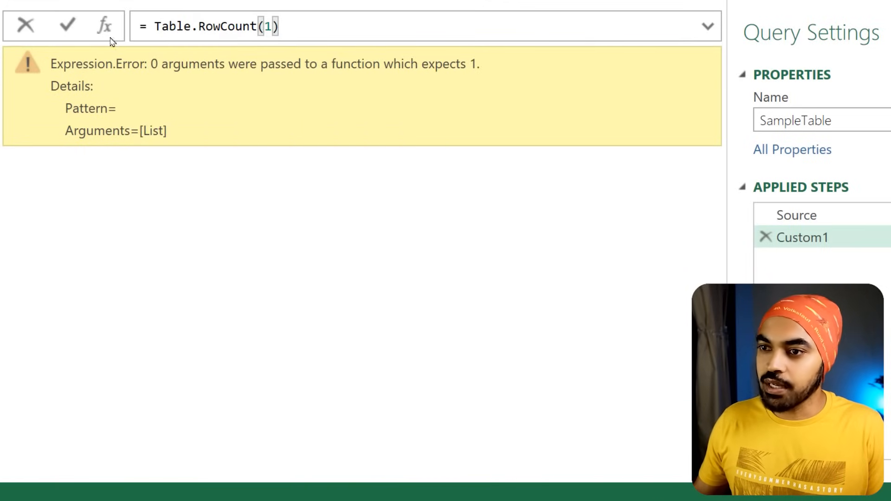
click(65, 28)
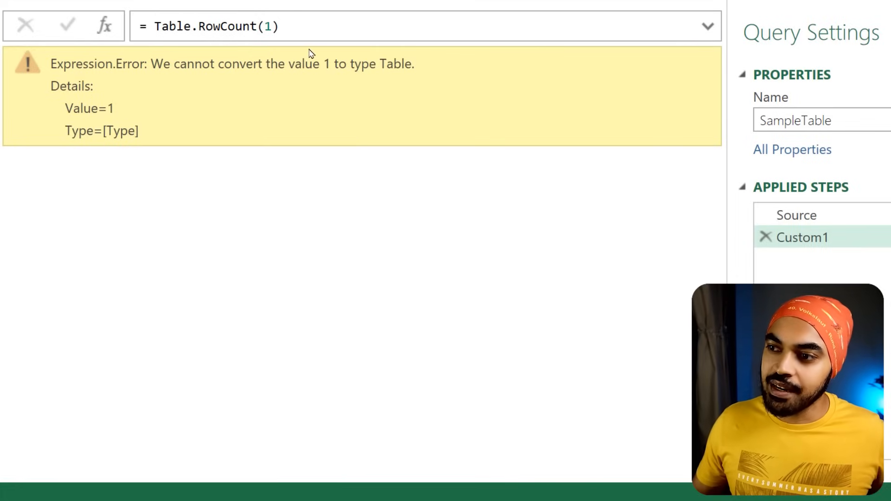
drag(306, 44, 347, 79)
mouse_move(339, 80)
mouse_down()
mouse_move(342, 88)
mouse_move(400, 83)
mouse_up()
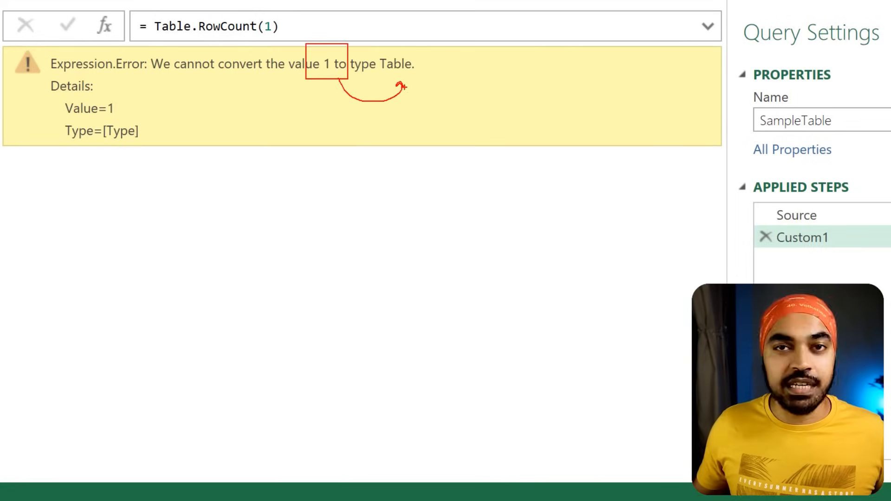
key(Escape)
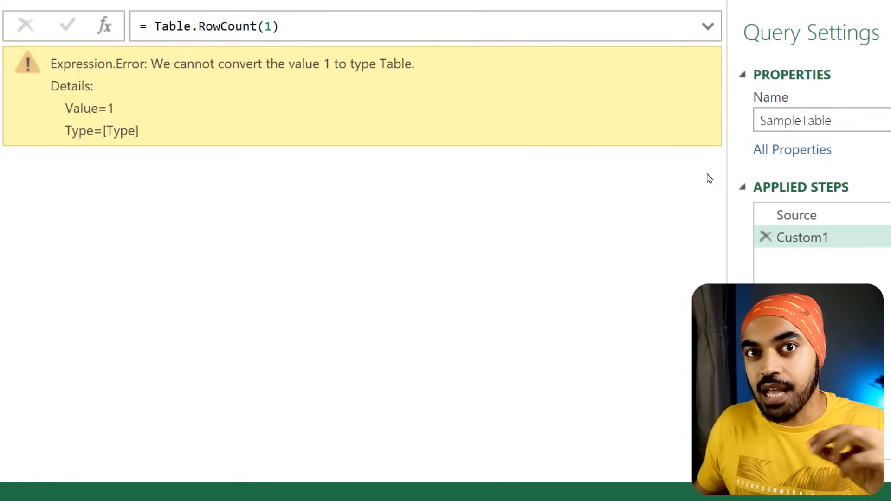
Replace the argument of Table.RowCount with the Source step so the formula reads = Table.RowCount(Source).
click(275, 26)
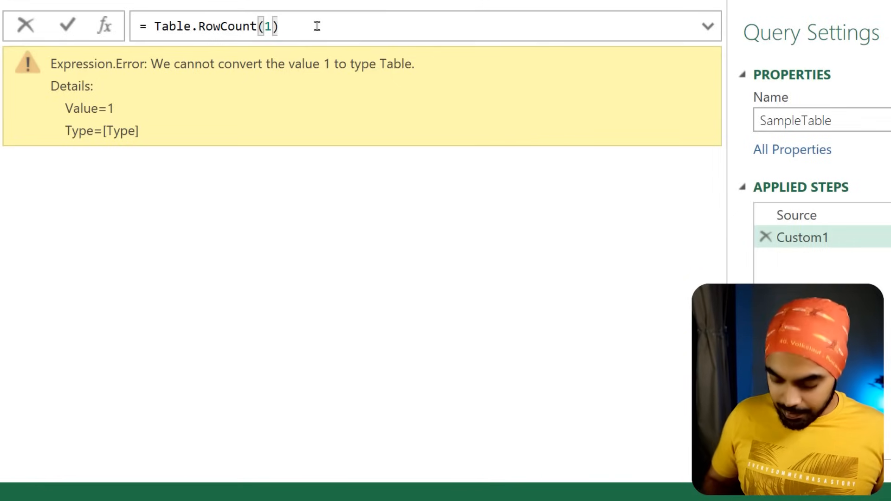
key(BackSpace)
key(BackSpace)
text(Sou)
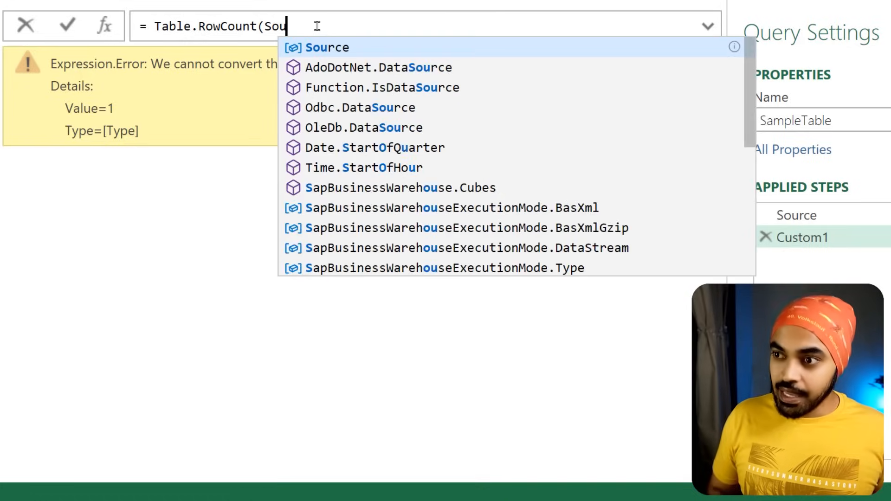
key(Tab)
mouse_move(300, 27)
mouse_down()
mouse_move(622, 138)
mouse_move(751, 200)
mouse_move(765, 218)
mouse_move(755, 225)
mouse_up()
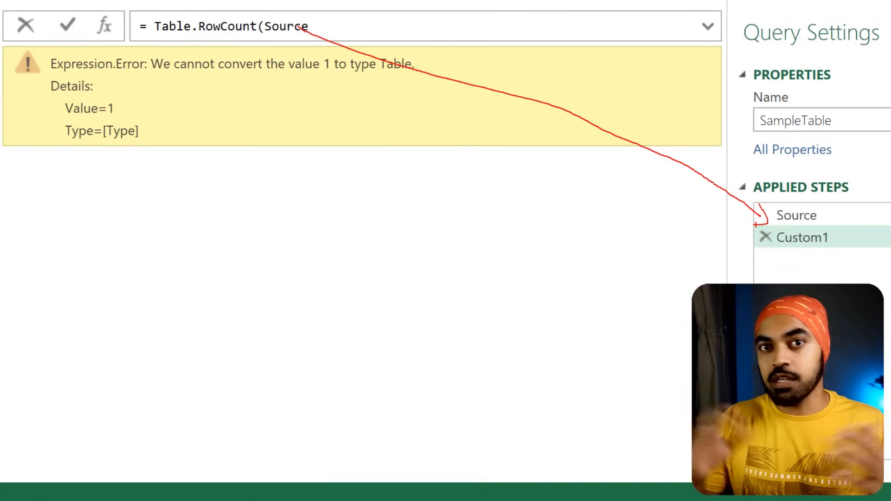
click(343, 31)
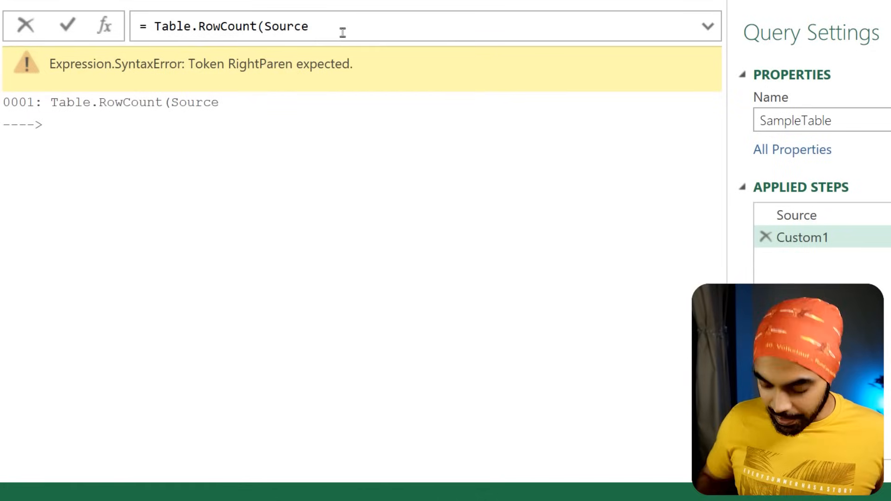
text())
key(Return)
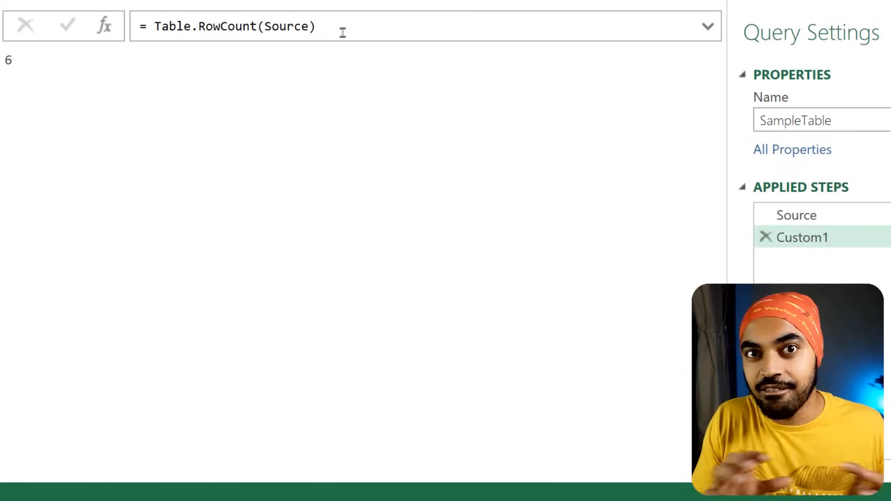
Multiply the row count by 2 in the custom step's formula, and mark the function and the result with arrows.
click(343, 32)
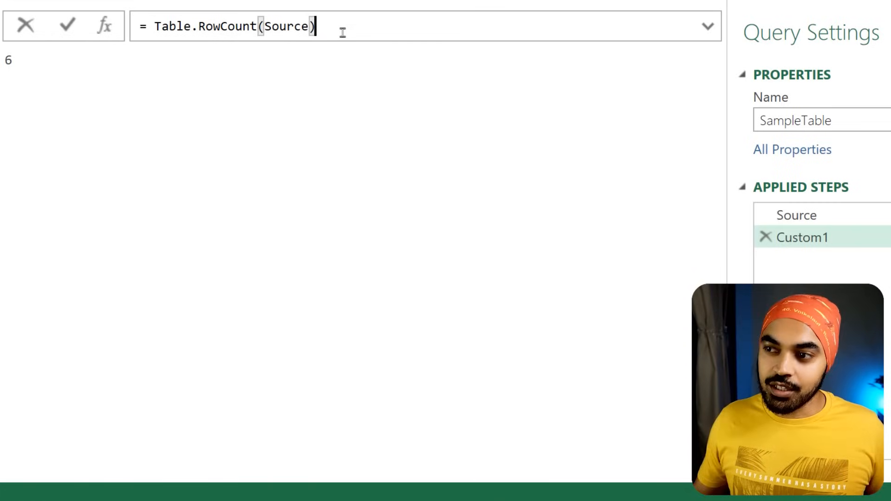
text(* 2)
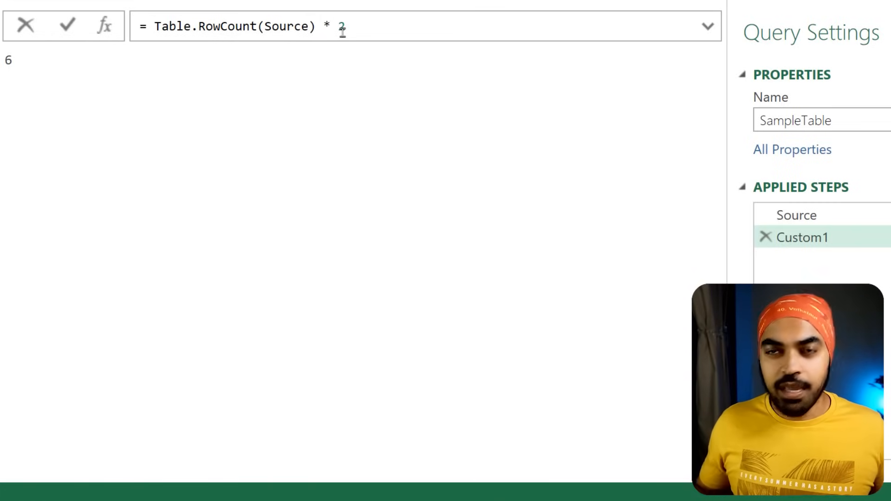
key(Return)
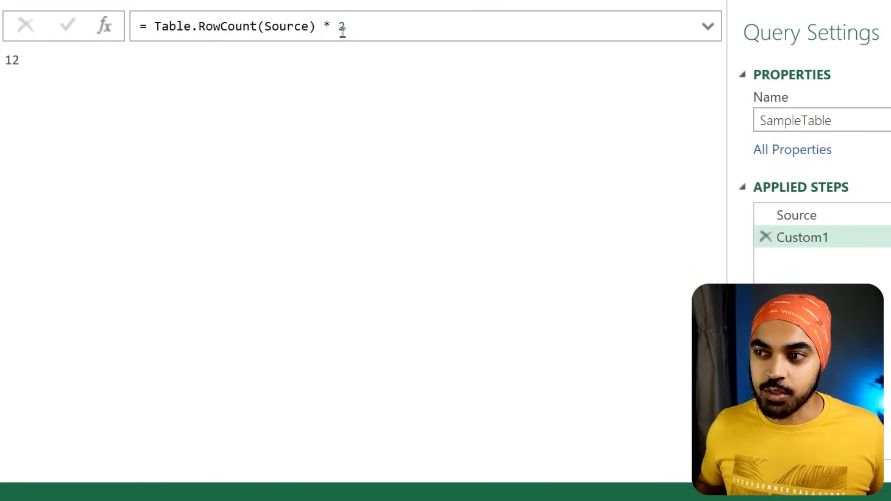
key(ctrl+2)
mouse_move(243, 37)
mouse_down()
mouse_move(241, 57)
mouse_move(236, 49)
mouse_up()
drag(243, 35, 247, 42)
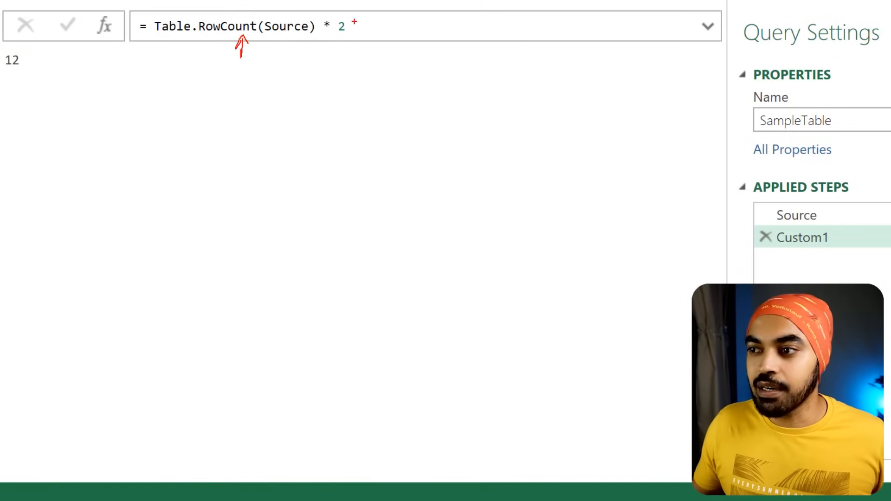
mouse_move(354, 21)
mouse_down()
mouse_move(328, 15)
mouse_move(357, 26)
mouse_move(171, 110)
mouse_move(37, 71)
mouse_move(34, 80)
mouse_up()
drag(36, 71, 49, 66)
key(Escape)
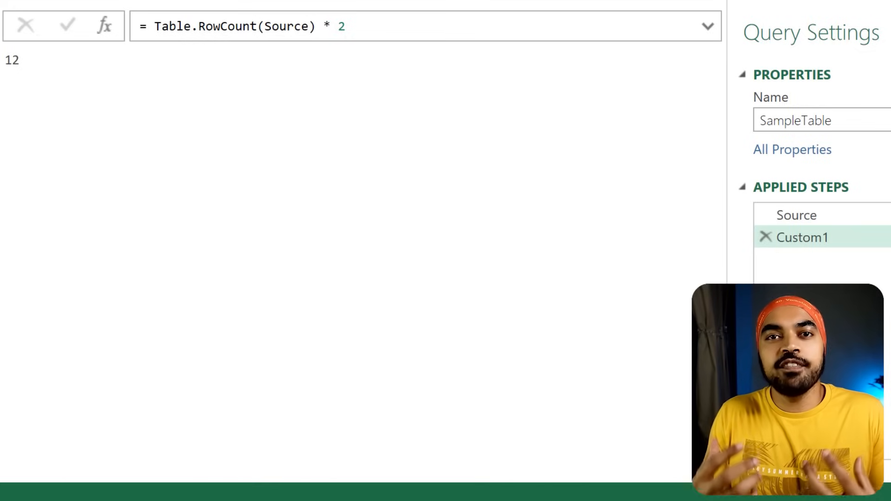